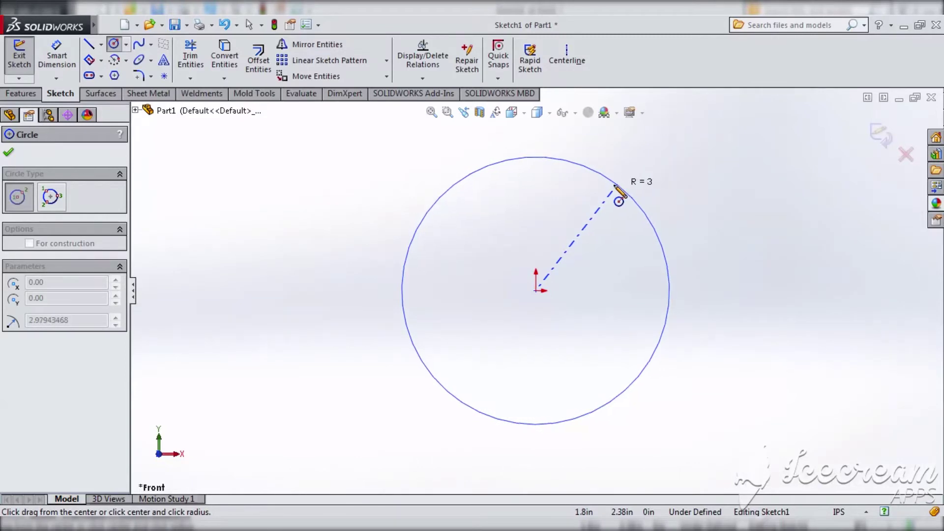
Step: Draw a circle centred on the origin and set its diameter to 100 mm
left_click(613, 185)
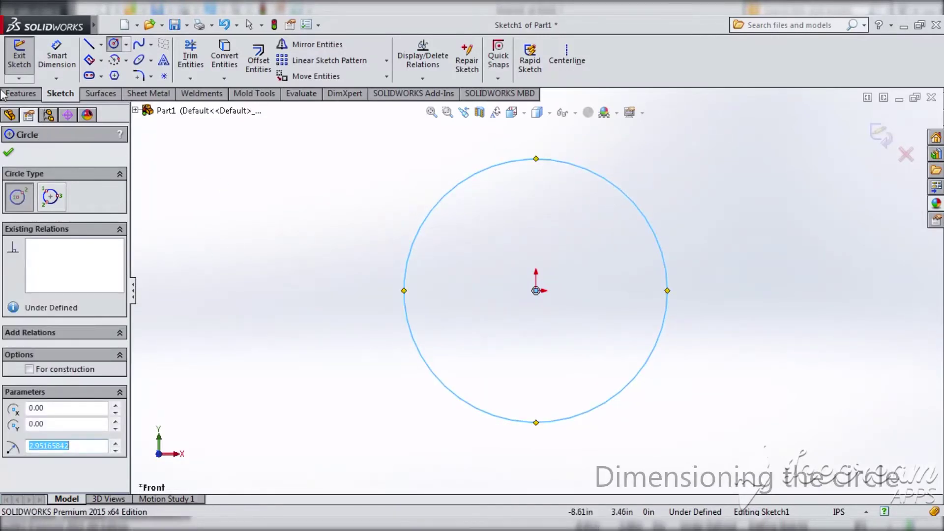
left_click(56, 57)
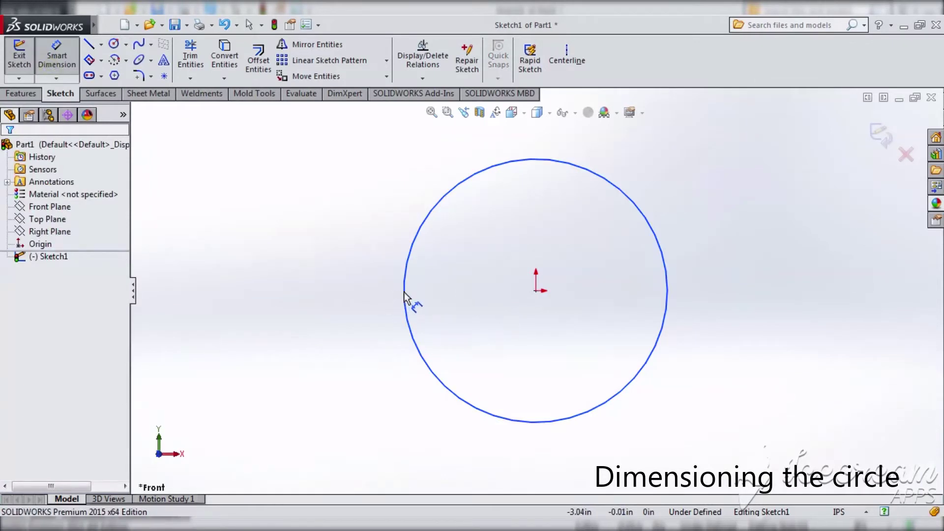
left_click(405, 294)
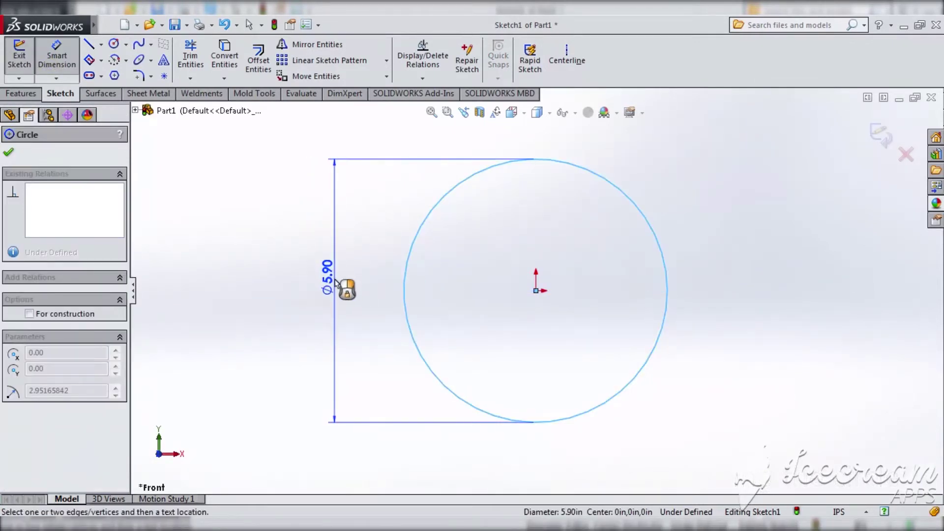
left_click(335, 280)
type("100mm")
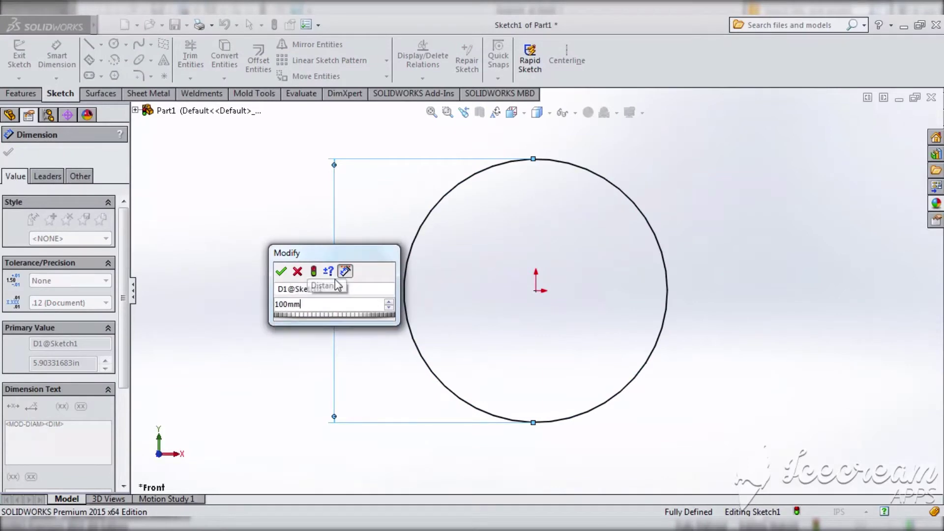
key("Return")
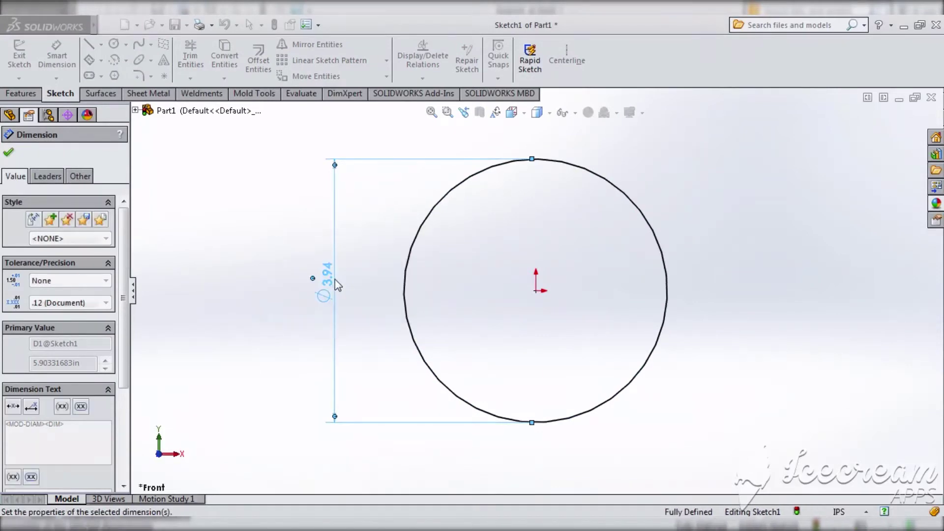
Step: Extrude the circle as a Mid Plane boss with a total depth of 100 mm
left_click(21, 94)
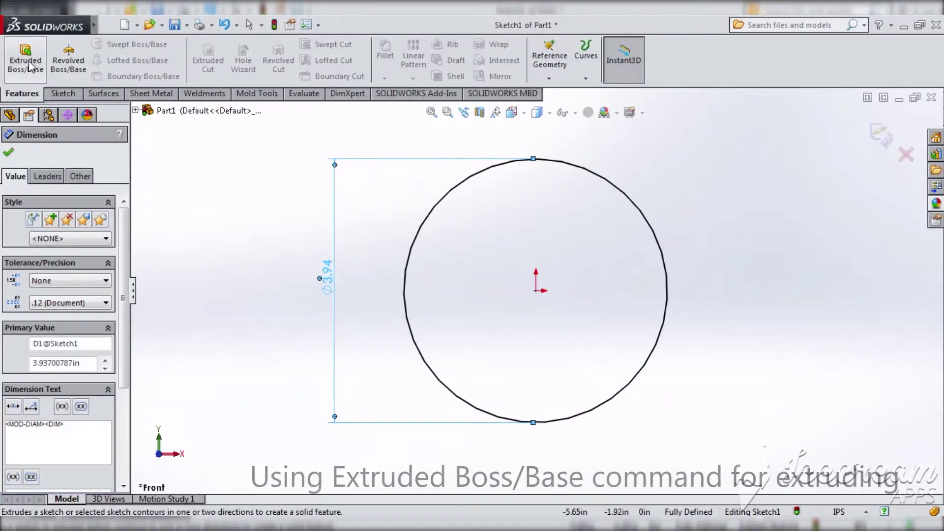
left_click(26, 59)
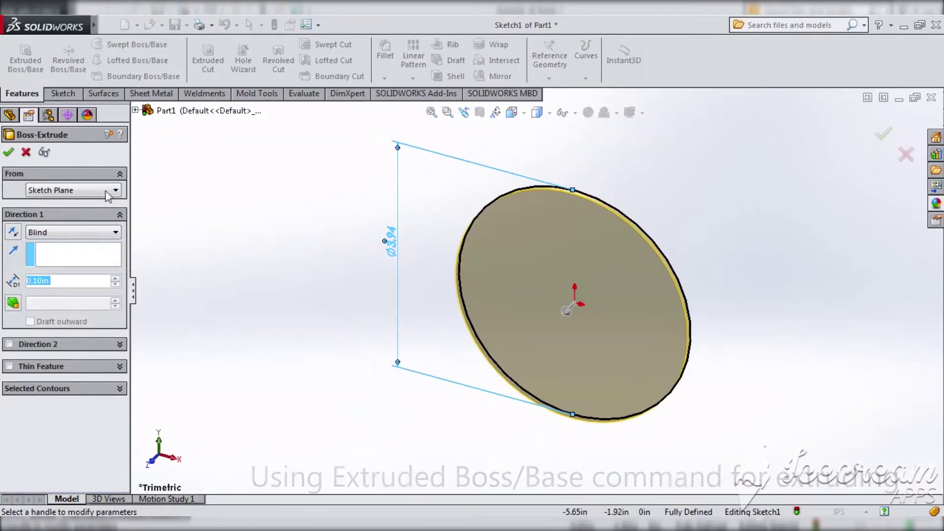
left_click(74, 232)
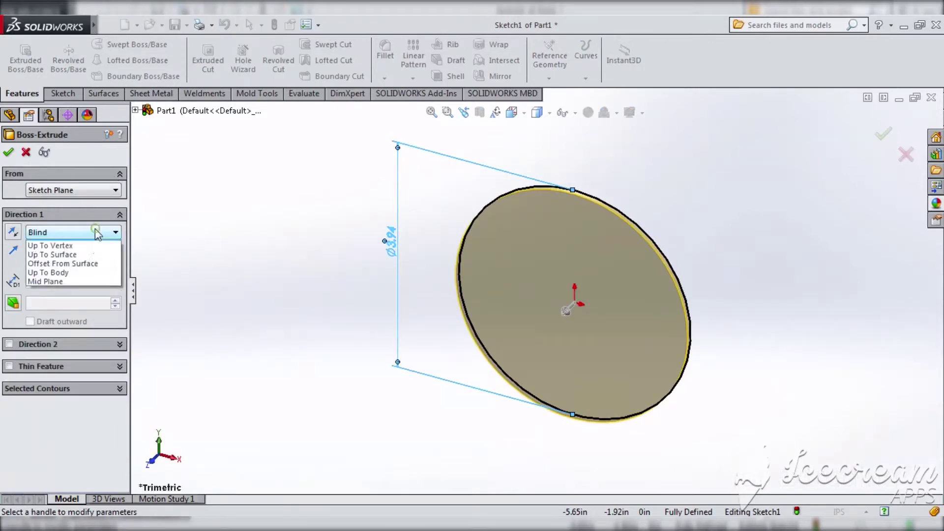
left_click(84, 289)
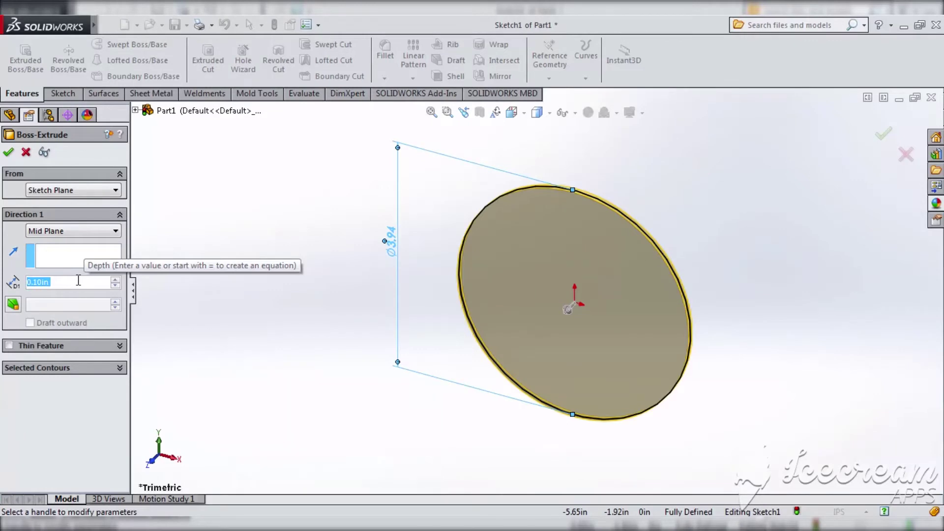
type("100mm")
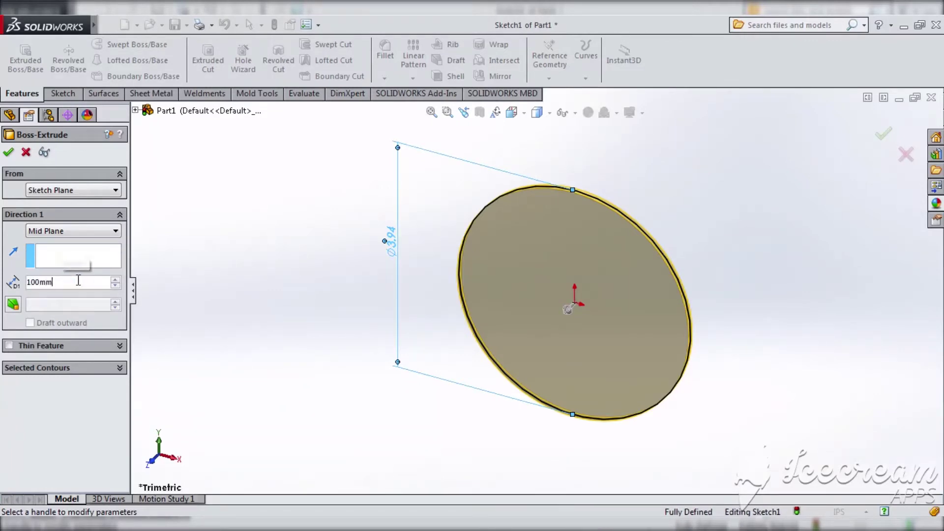
key("Return")
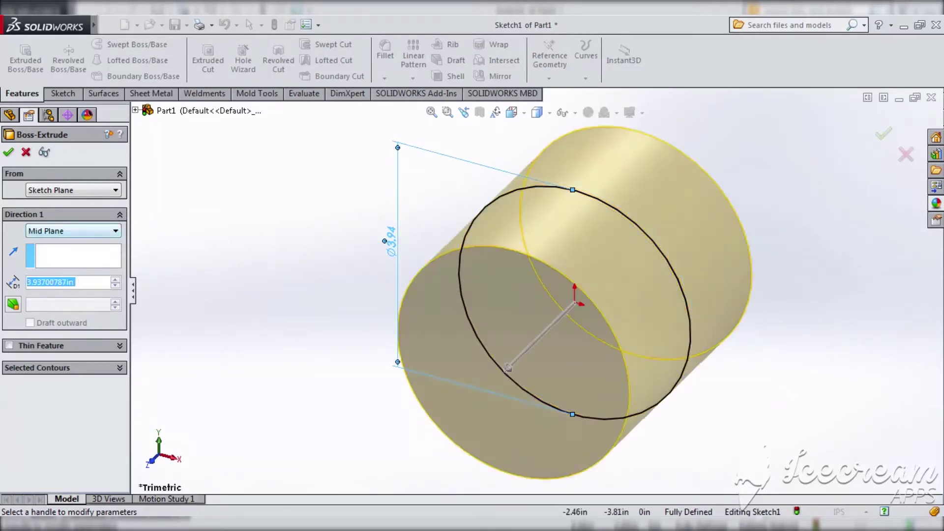
left_click(12, 147)
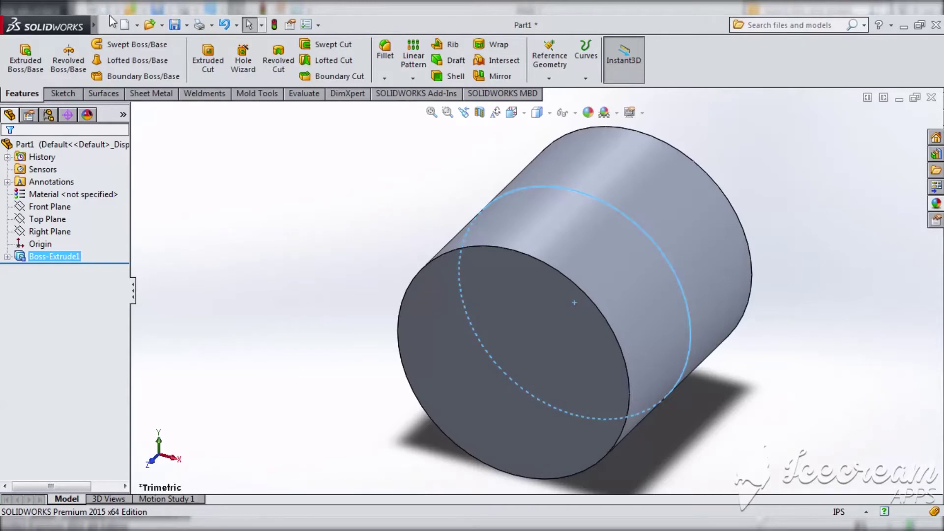
Step: Start a new sketch on the cylinder's front end face, ready to draw a circle
left_click(60, 93)
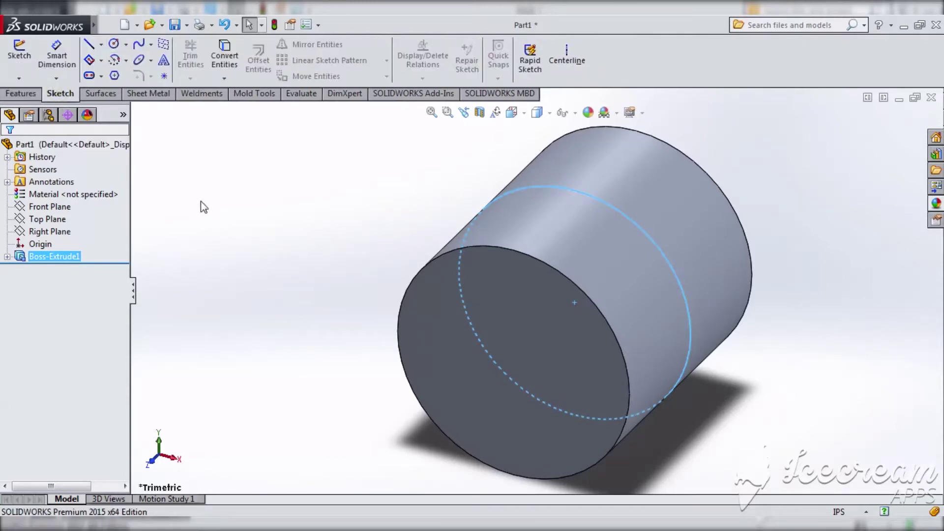
left_click(54, 257)
left_click(105, 271)
left_click(97, 253)
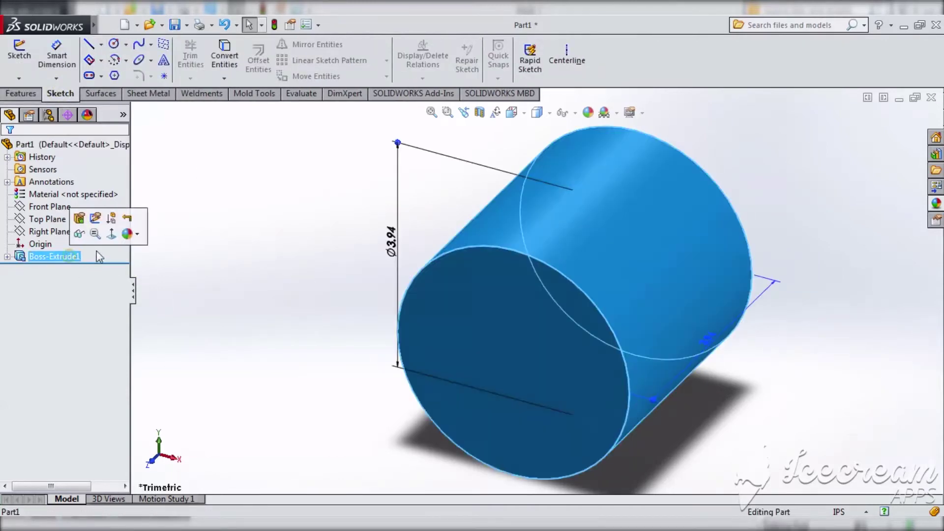
left_click(127, 216)
left_click(19, 49)
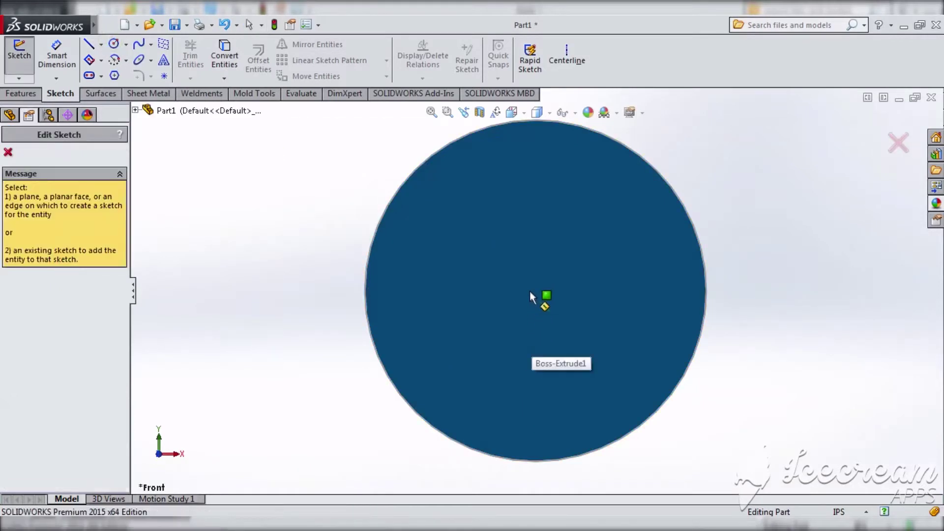
left_click(447, 276)
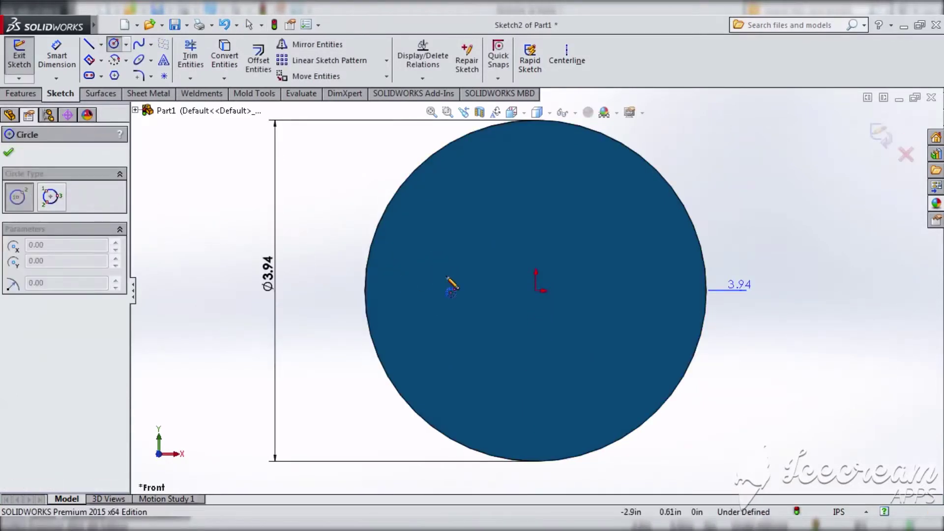
Step: Draw a circle centred on the origin inside the end face and set its diameter to 3.74 in
left_click(536, 290)
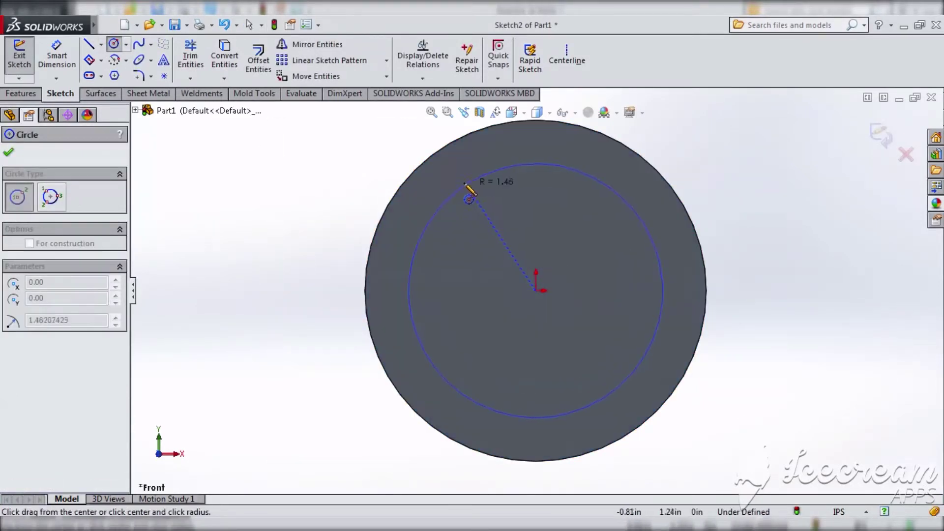
left_click(460, 153)
left_click(57, 54)
left_click(231, 302)
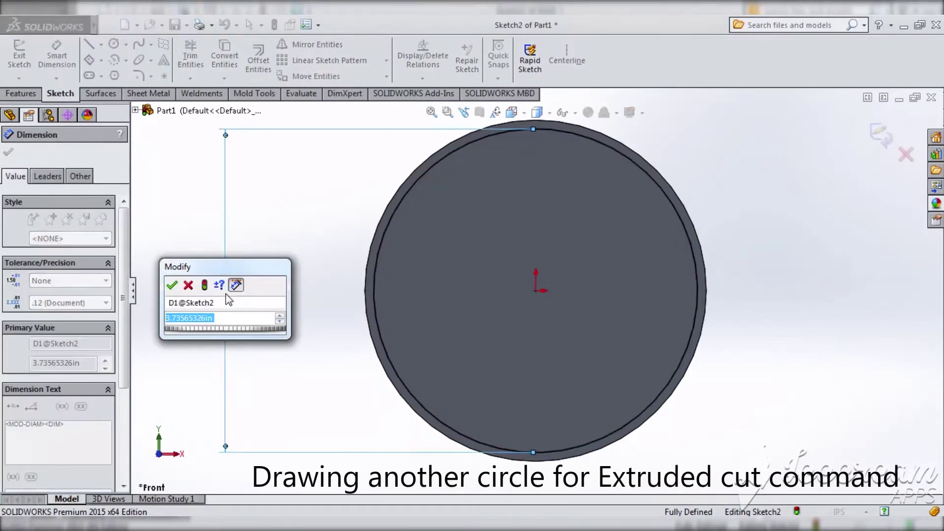
key("Return")
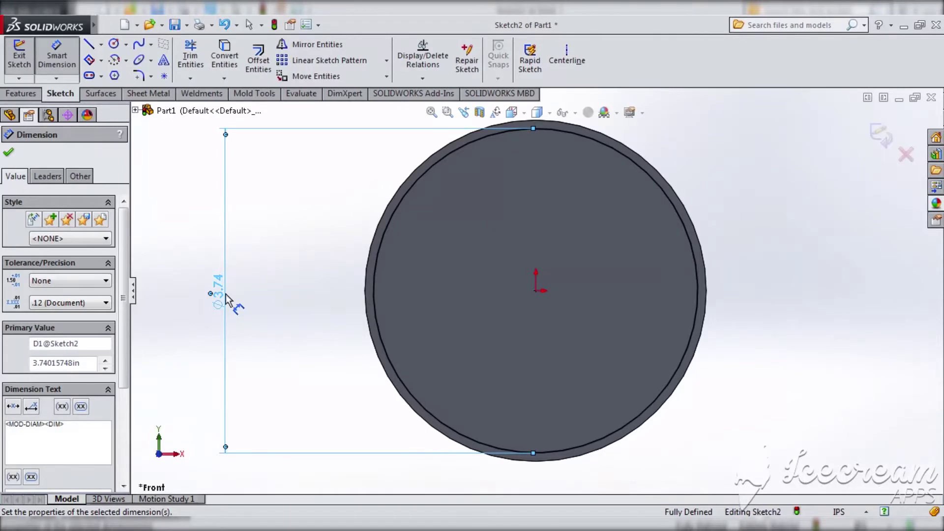
Step: Cut-extrude the inner circle through the full length of the cylinder to make it hollow
key("ctrl+e")
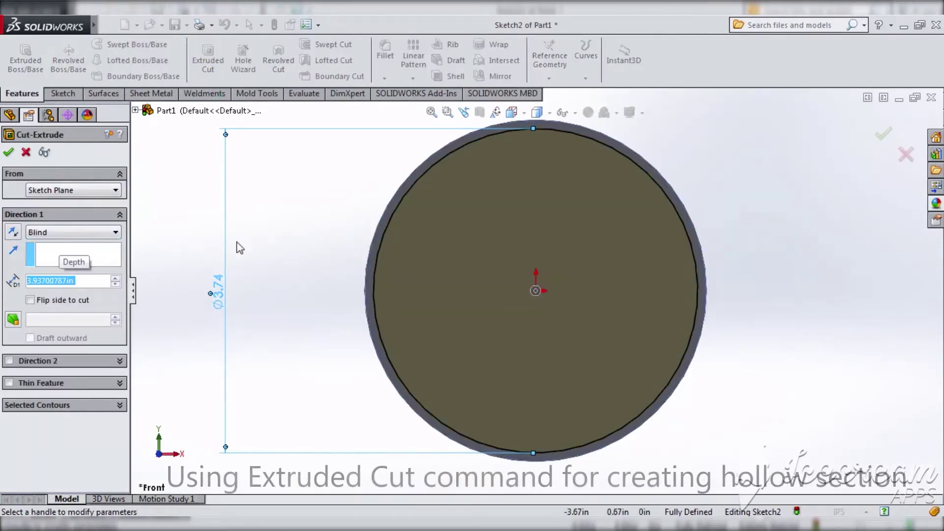
right_click(379, 261)
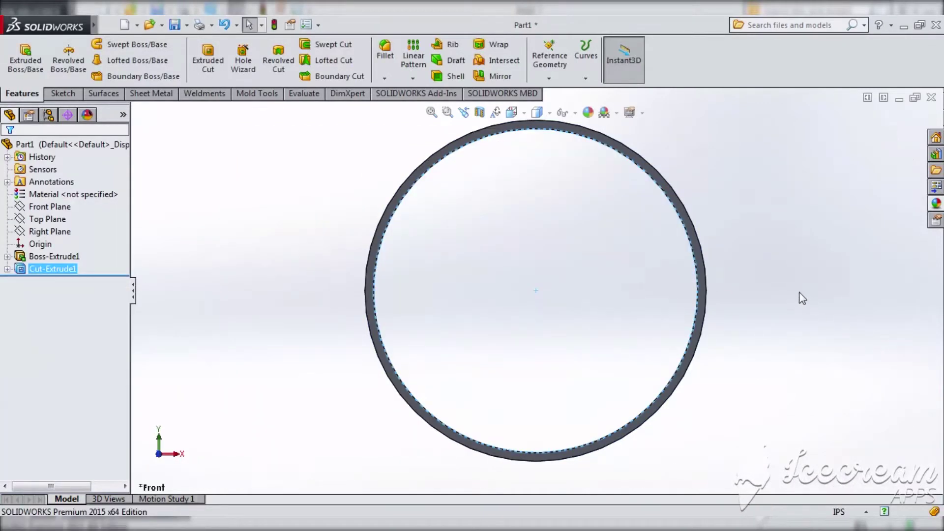
middle_click_drag(803, 298, 862, 333)
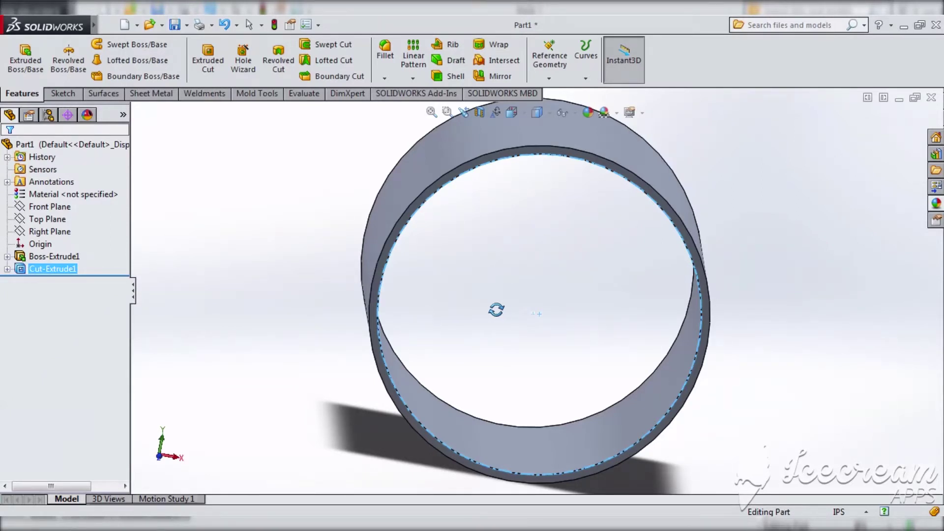
Step: Define a reference plane midway between the tube's front ring face and the Front Plane
left_click(550, 78)
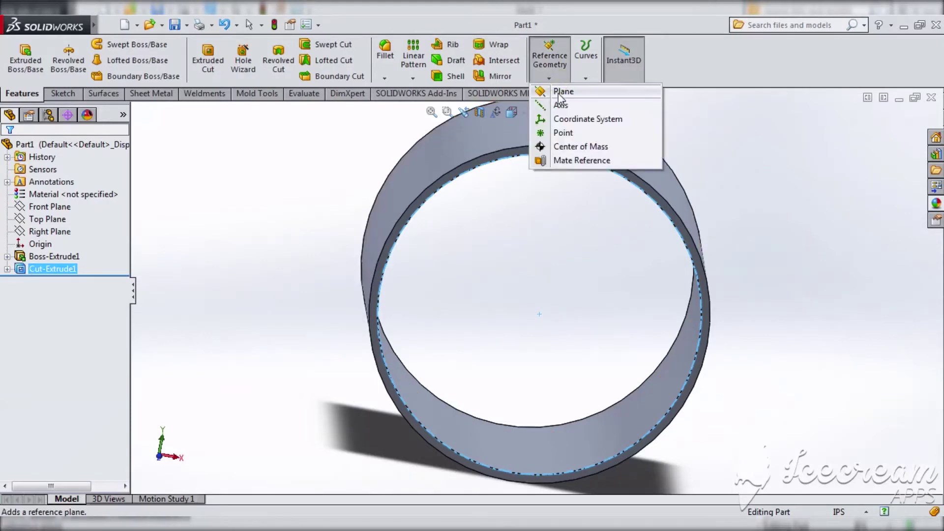
left_click(563, 91)
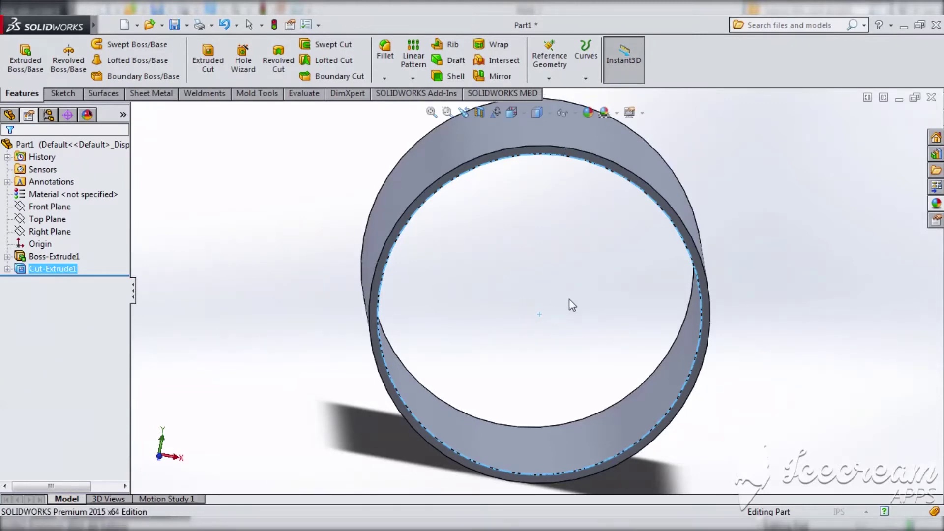
right_click_drag(565, 299, 541, 320)
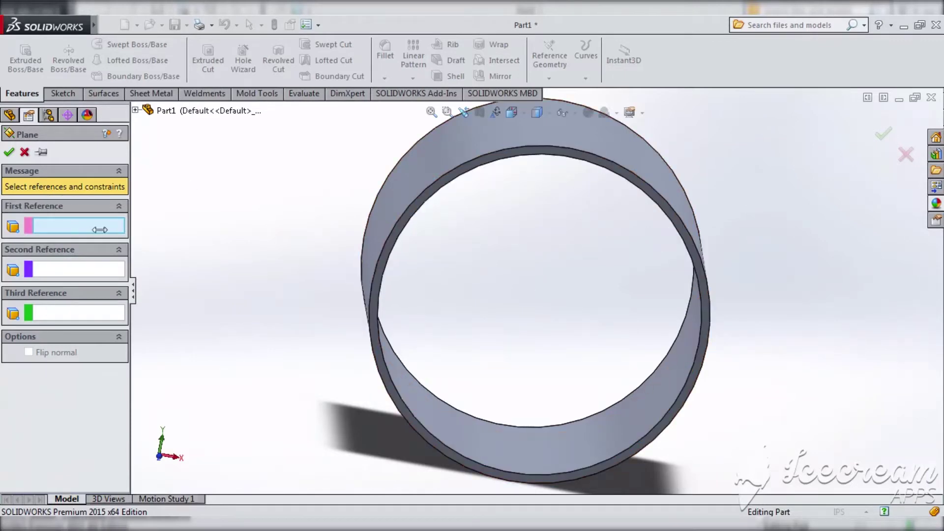
left_click(393, 235)
left_click(45, 223)
key("Delete")
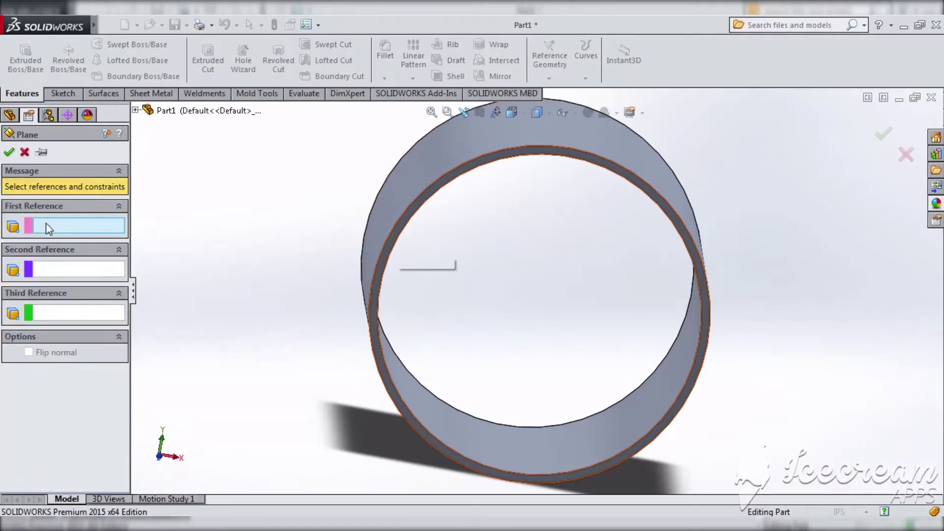
left_click(401, 225)
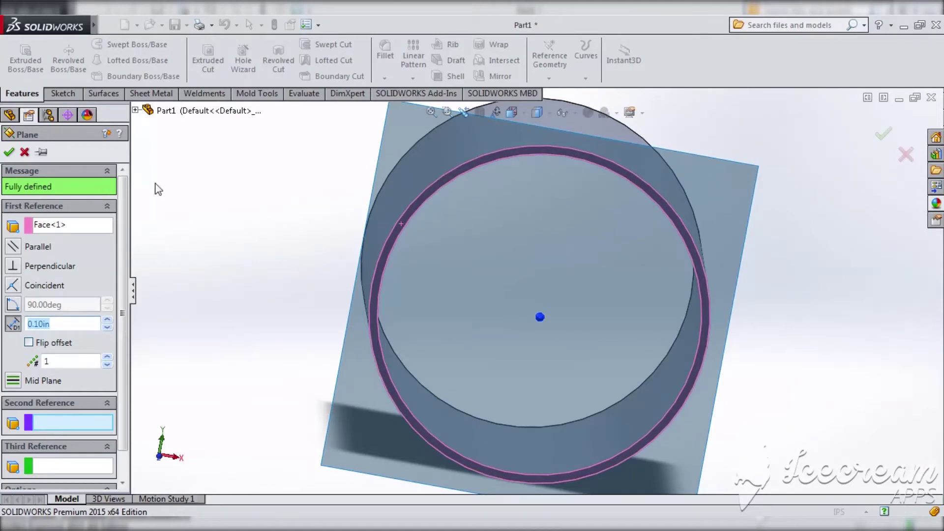
left_click(135, 110)
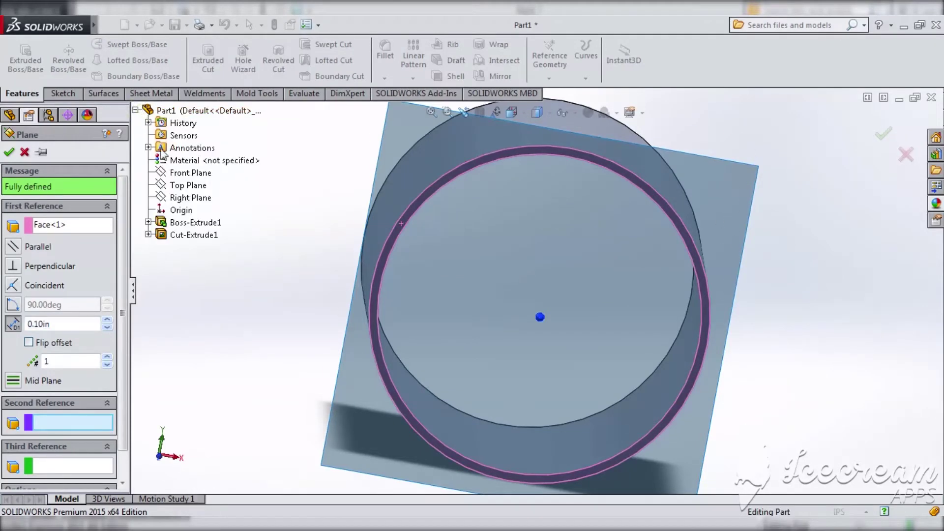
left_click(185, 175)
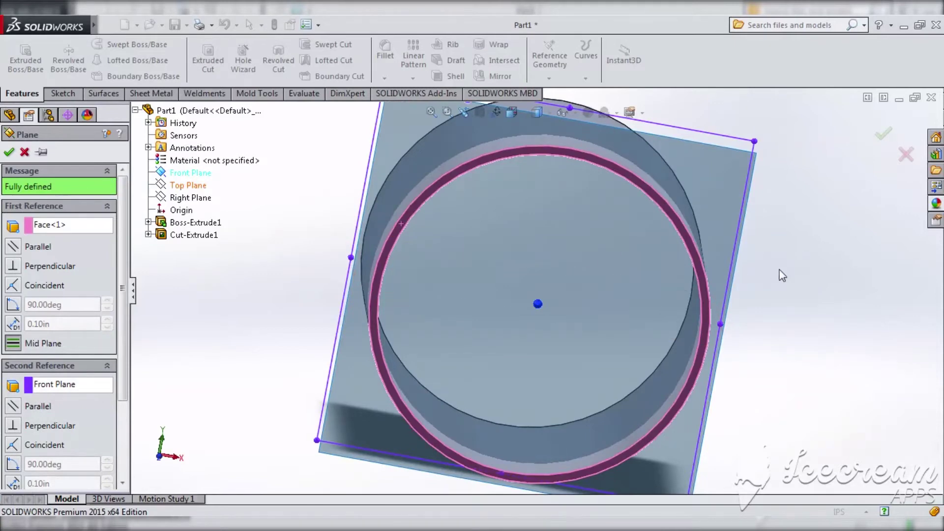
middle_click_drag(839, 270, 822, 314)
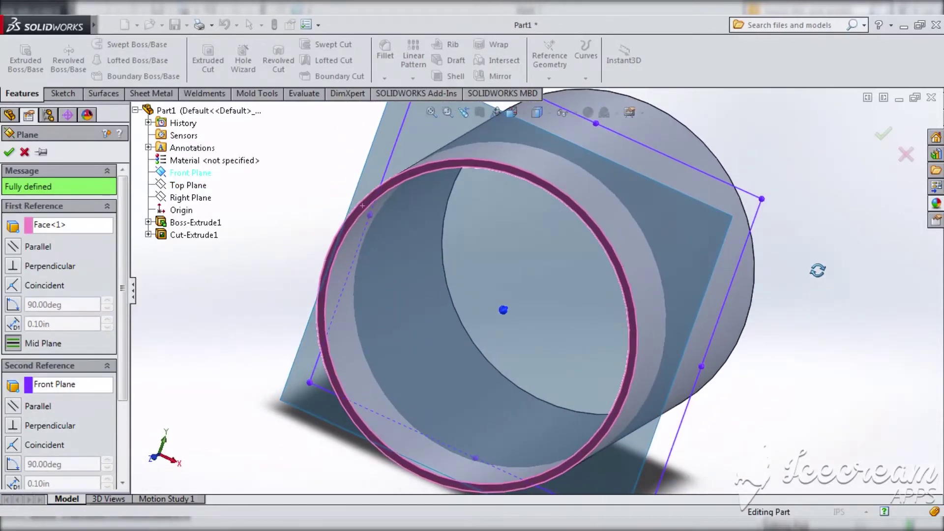
key("f")
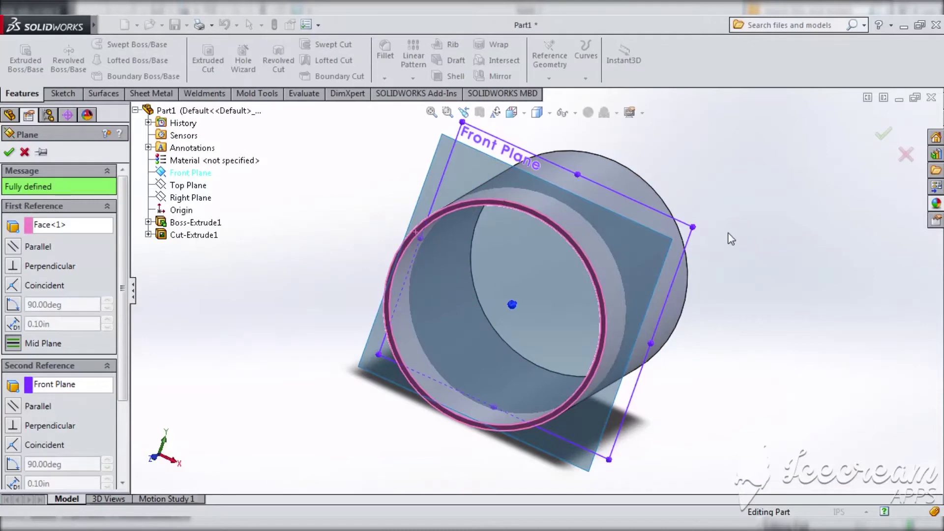
right_click(682, 222)
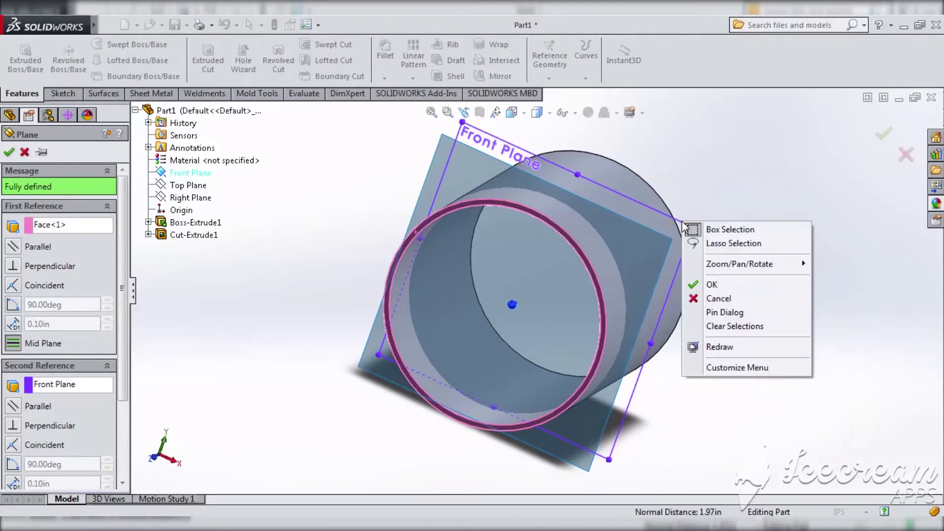
left_click(671, 223)
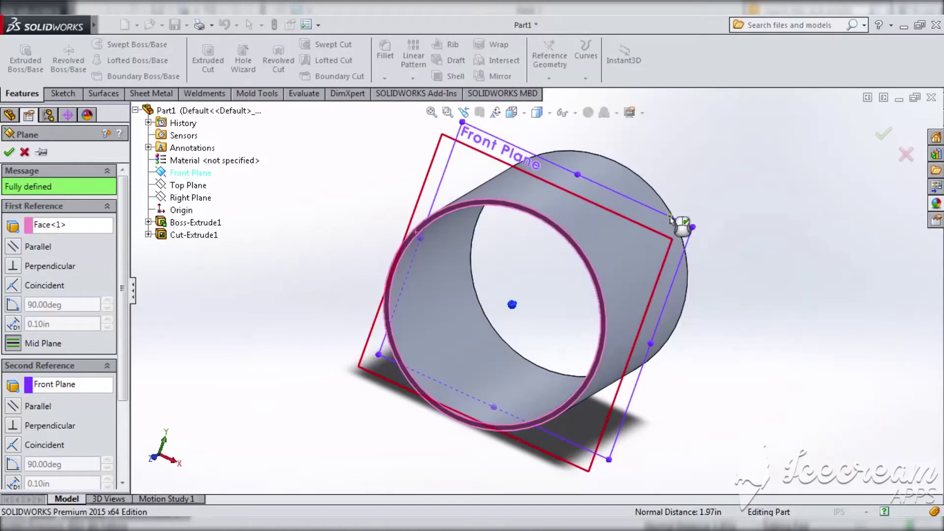
left_click(675, 219)
left_click(677, 222)
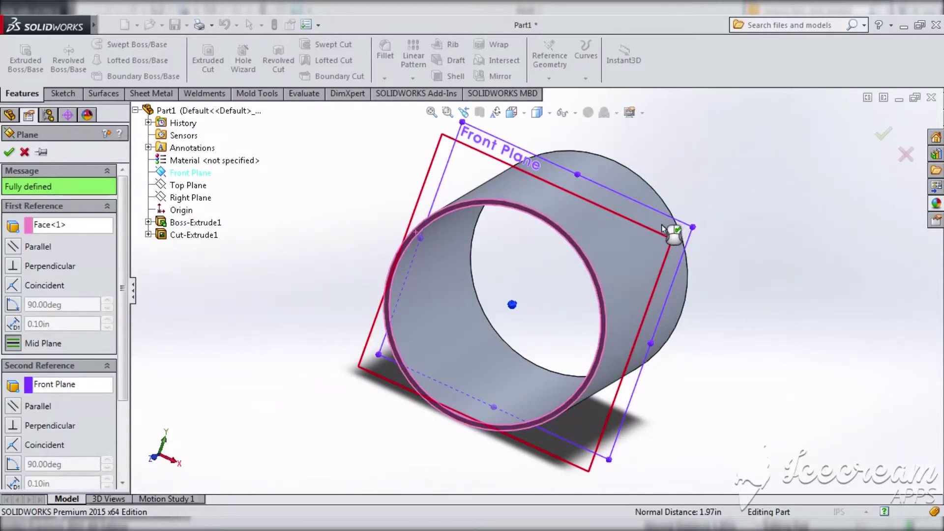
left_click(659, 235)
left_click(659, 235)
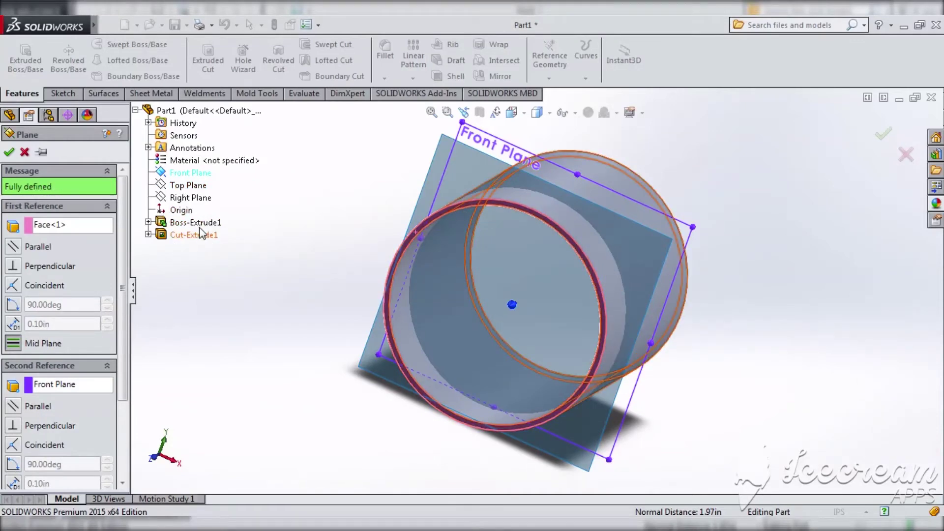
Step: Accept the mid-plane definition to create the reference plane halfway along the tube
left_click(641, 248)
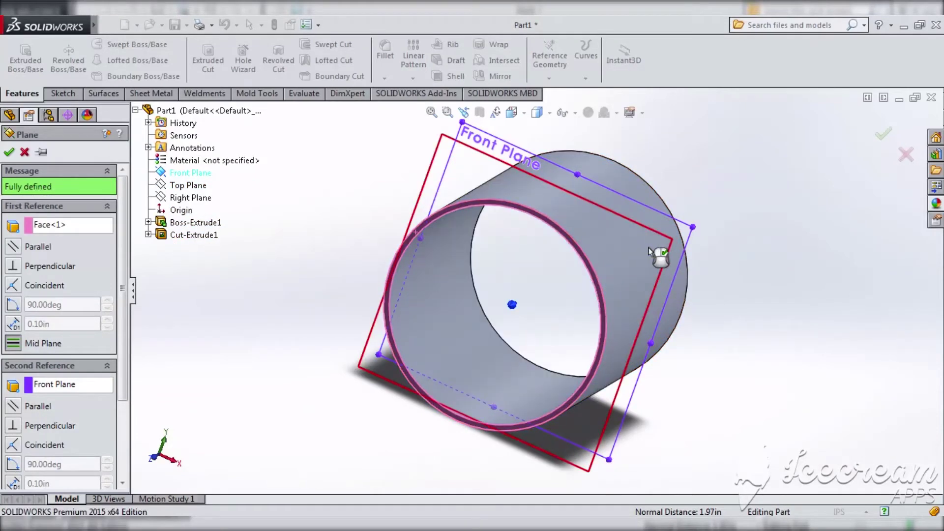
left_click(668, 242)
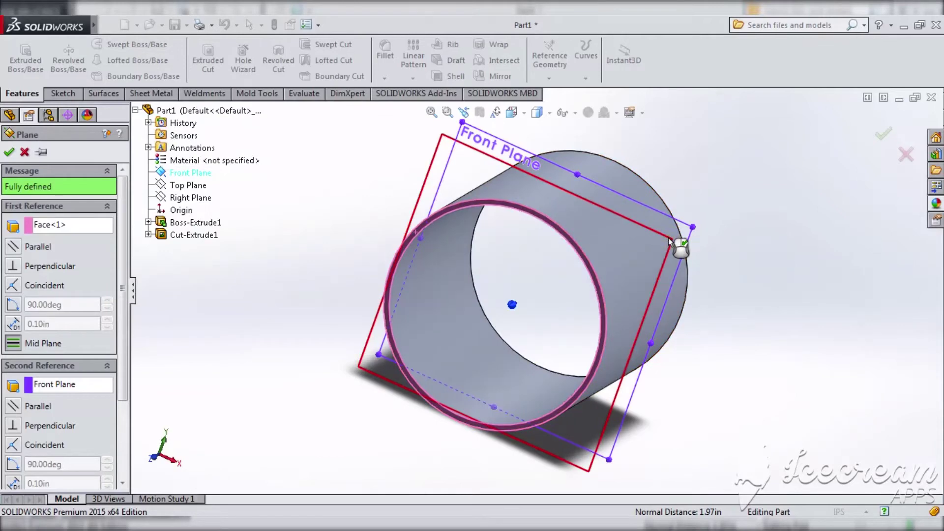
left_click(669, 240)
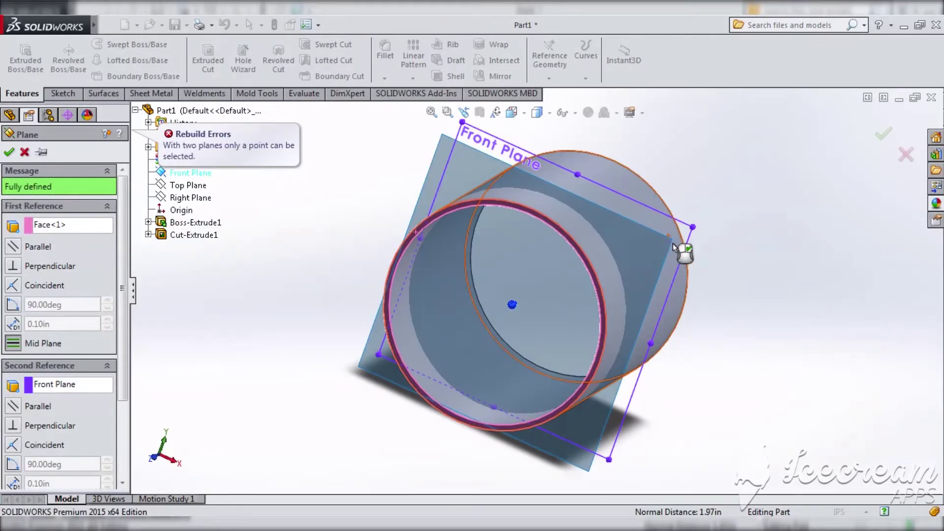
left_click(667, 241)
right_click(664, 238)
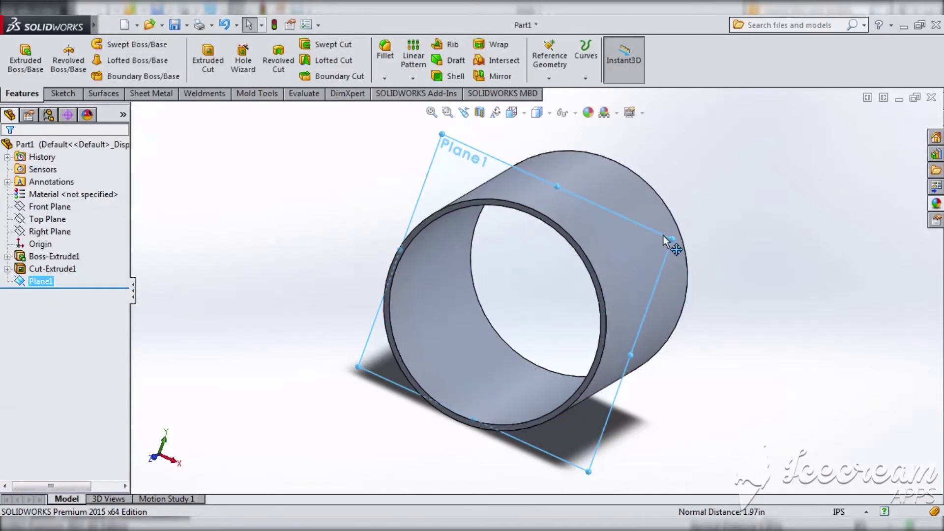
Step: Start a new sketch on Plane1, the mid plane inside the tube
left_click(663, 235)
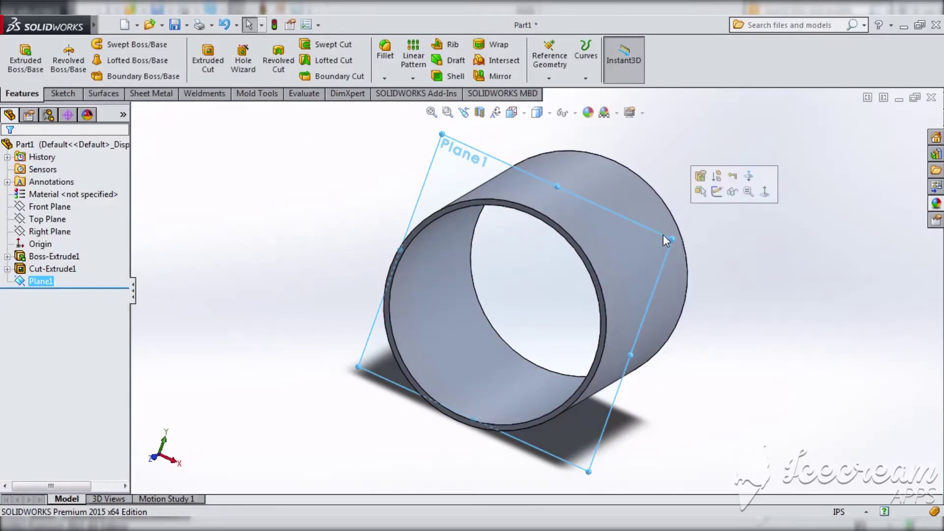
left_click(716, 197)
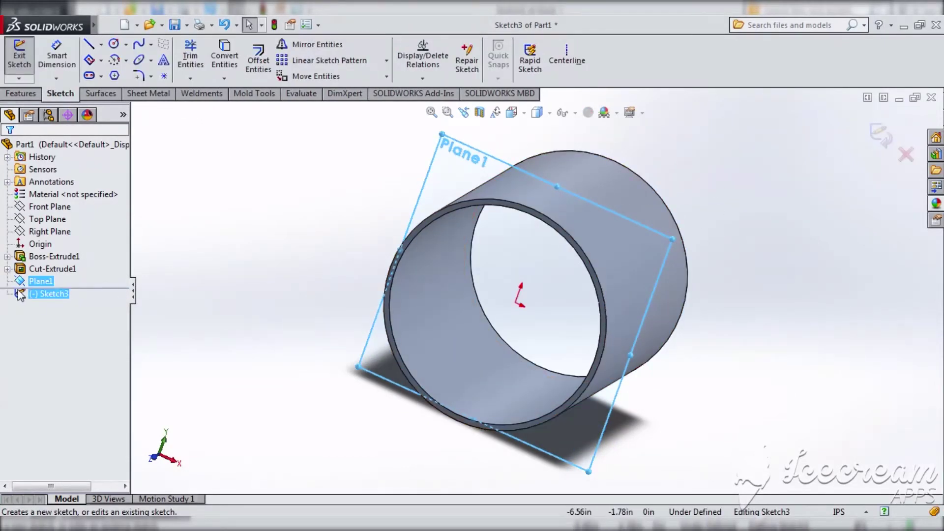
left_click(74, 256)
left_click(63, 275, "ctrl")
left_click(40, 281)
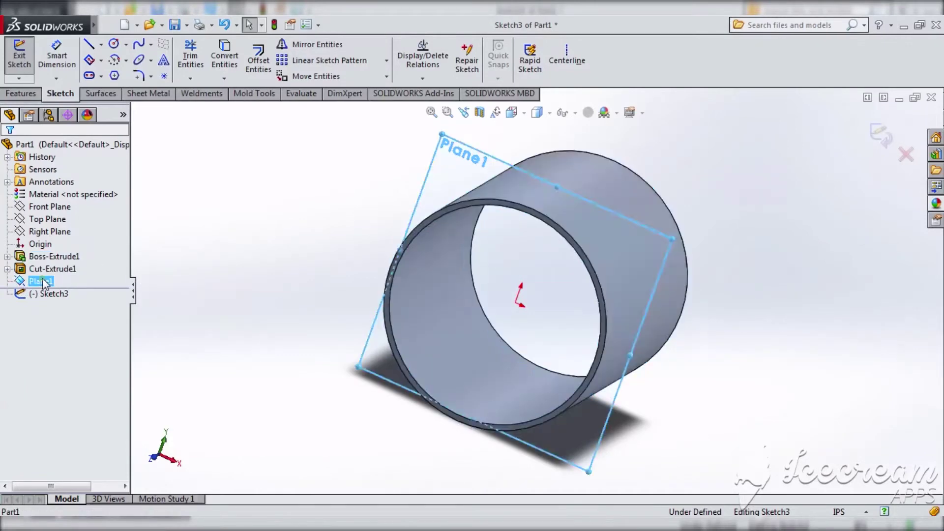
key("ctrl+8")
Step: Draw a circle about 1.28 in in diameter centred on the origin and dimension its diameter, accepting the drawn size
left_click(114, 43)
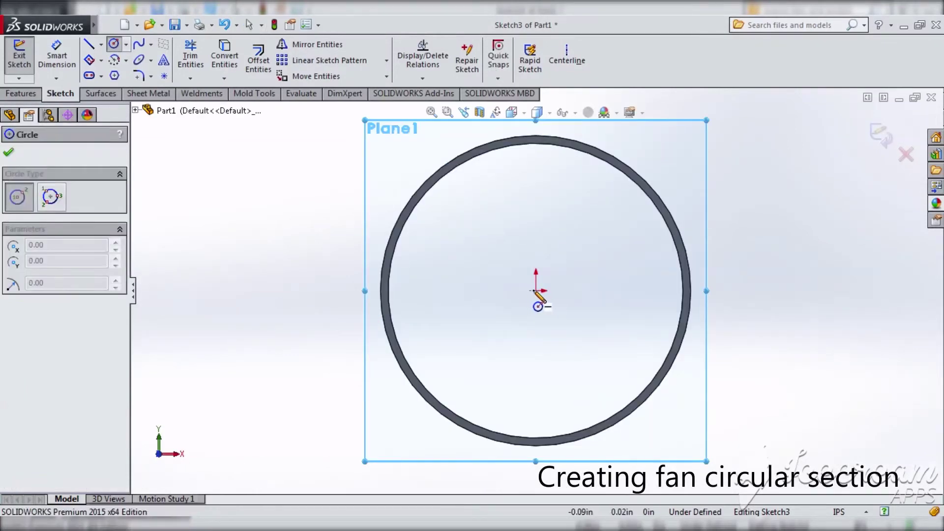
left_click(536, 291)
left_click(563, 248)
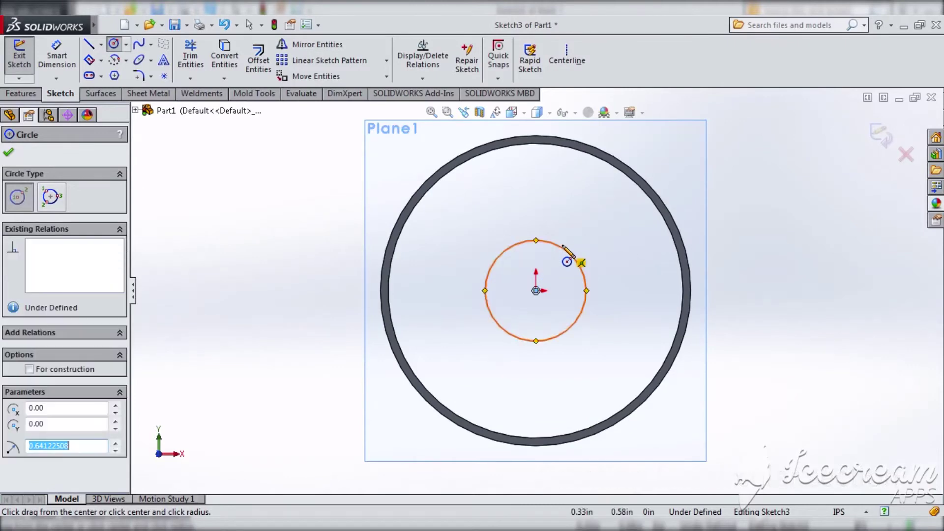
left_click(56, 57)
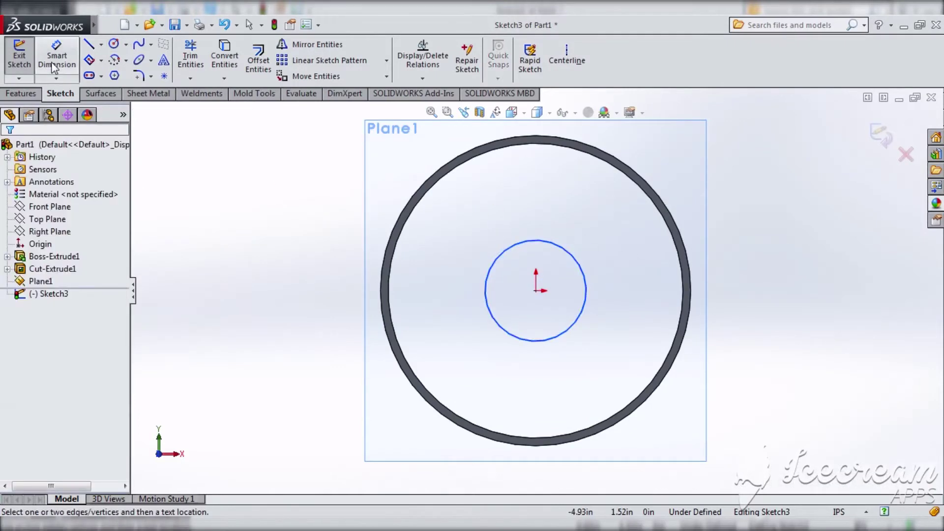
left_click(501, 324)
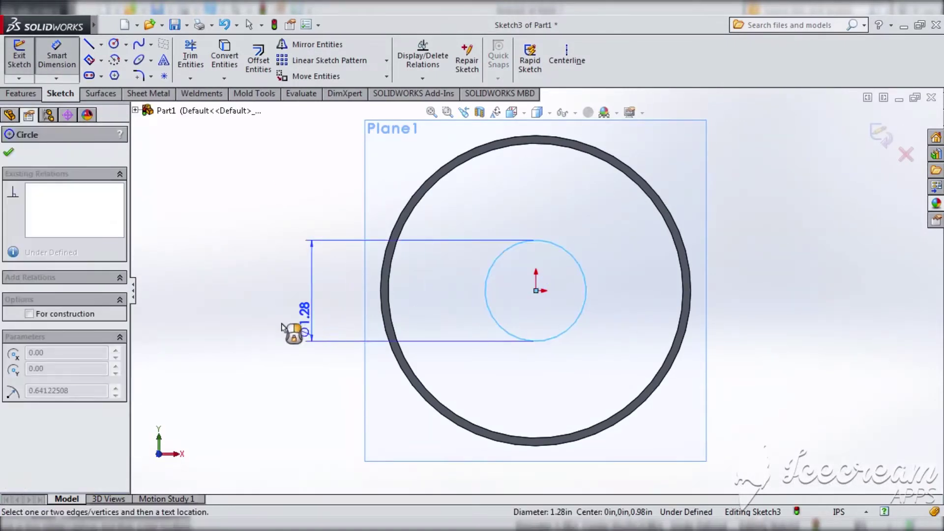
left_click(248, 309)
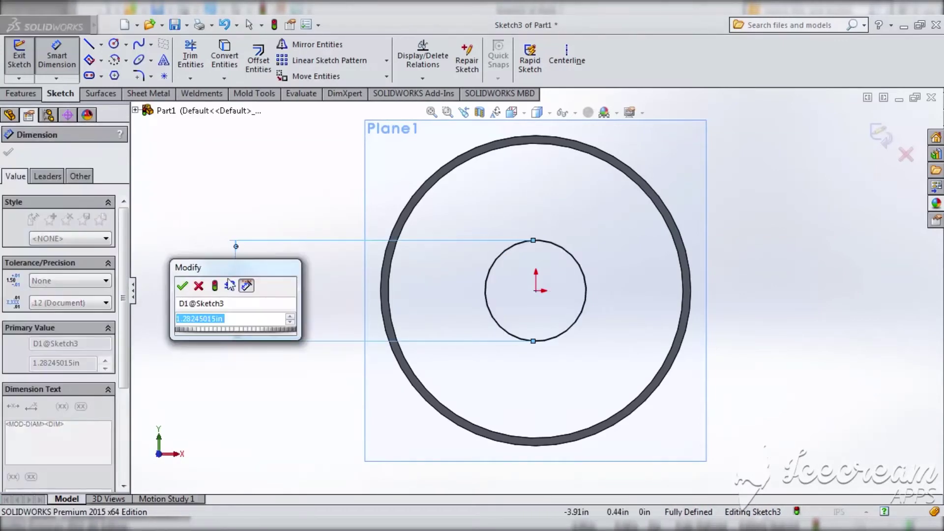
left_click(182, 286)
Step: Draw a vertical and a horizontal centerline through the origin, each spanning the full width of the reference plane
left_click(101, 45)
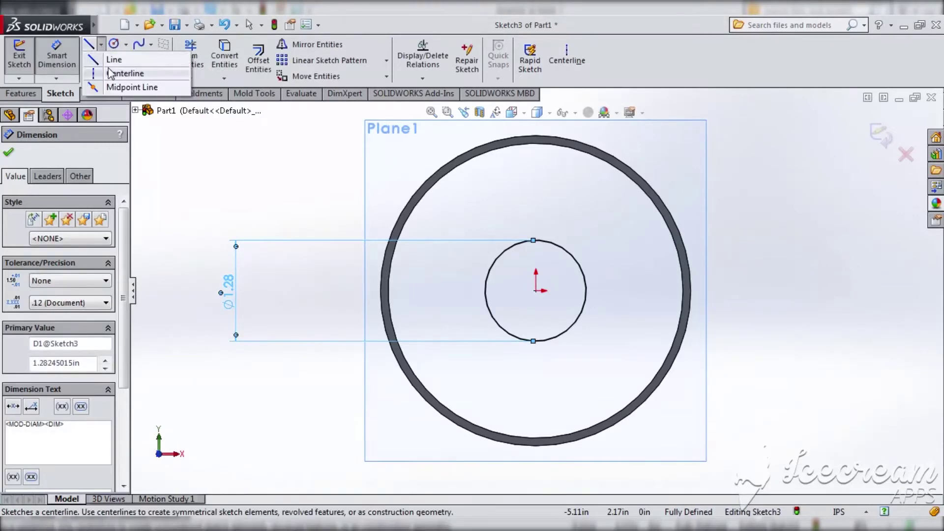
left_click(125, 72)
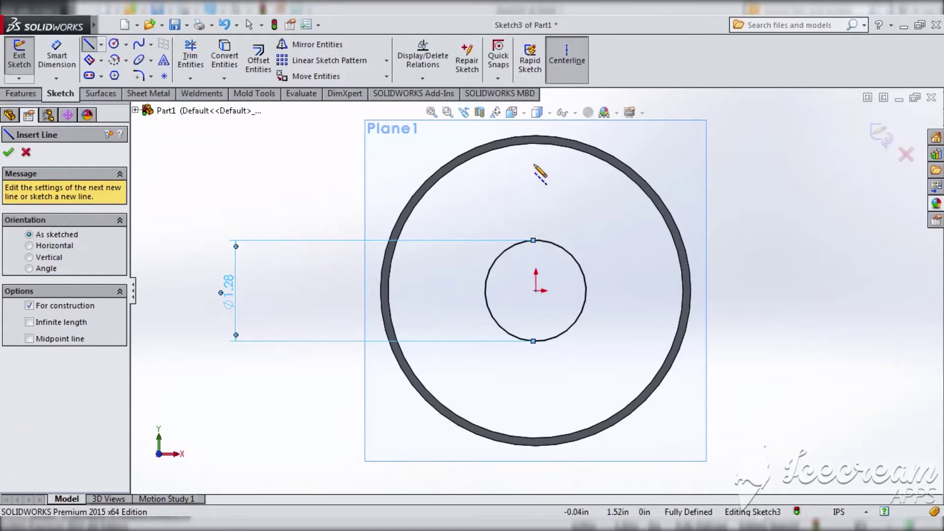
left_click(536, 137)
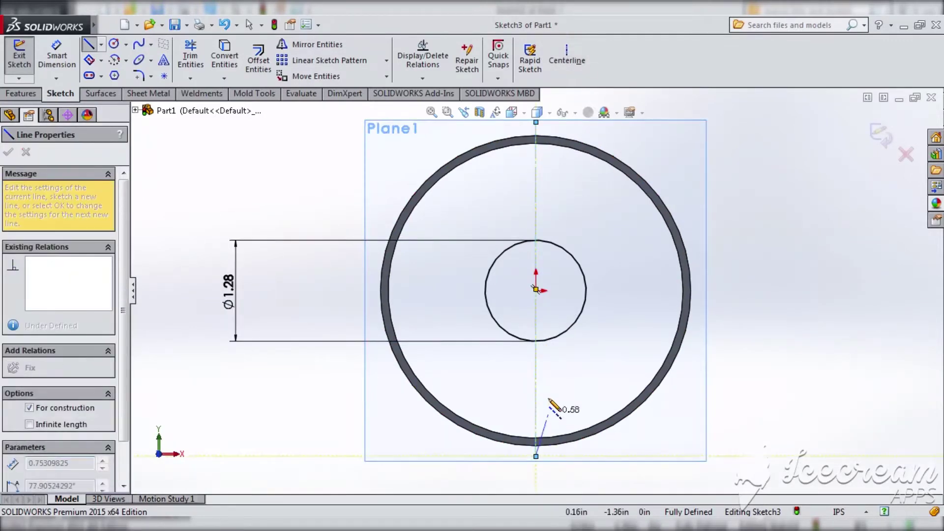
left_click(536, 122)
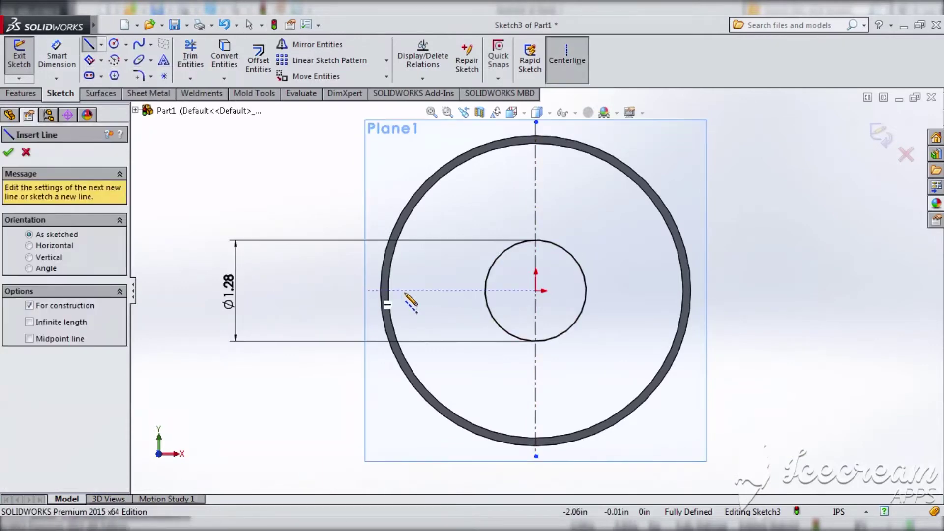
left_click(364, 291)
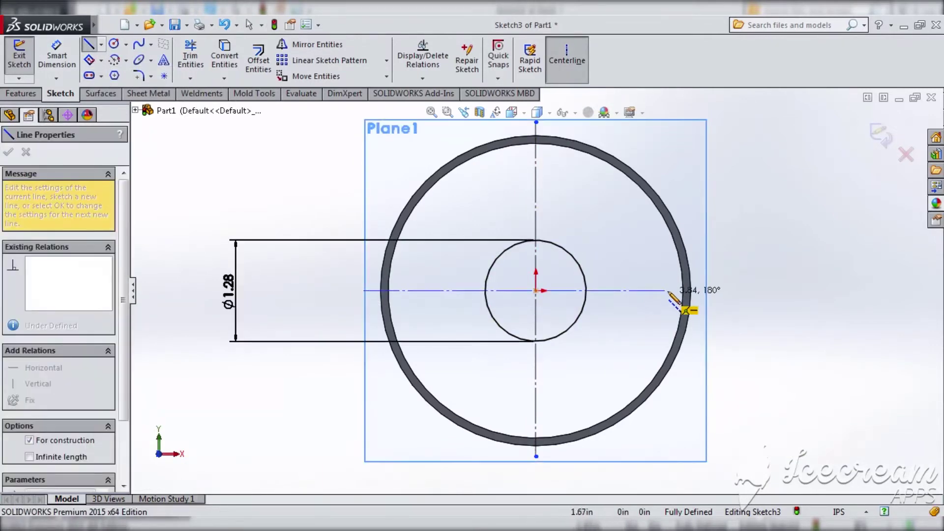
left_click(704, 290)
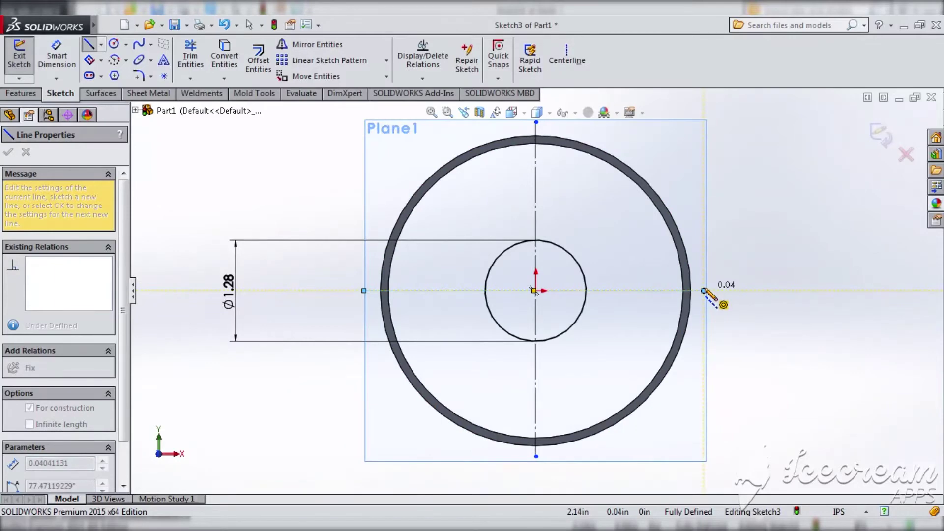
key("Escape")
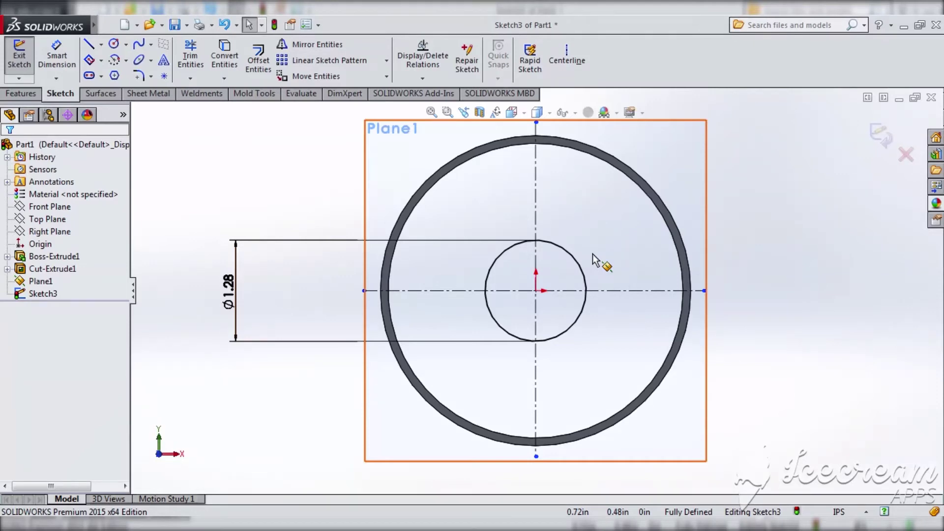
Step: Draw a horizontal line about 0.1 in long from the vertical centerline just inside the ring, continuing with a slanted line about 1.19 in long to the inner circle
scroll(534, 209, "up", 2)
scroll(531, 205, "down", 5)
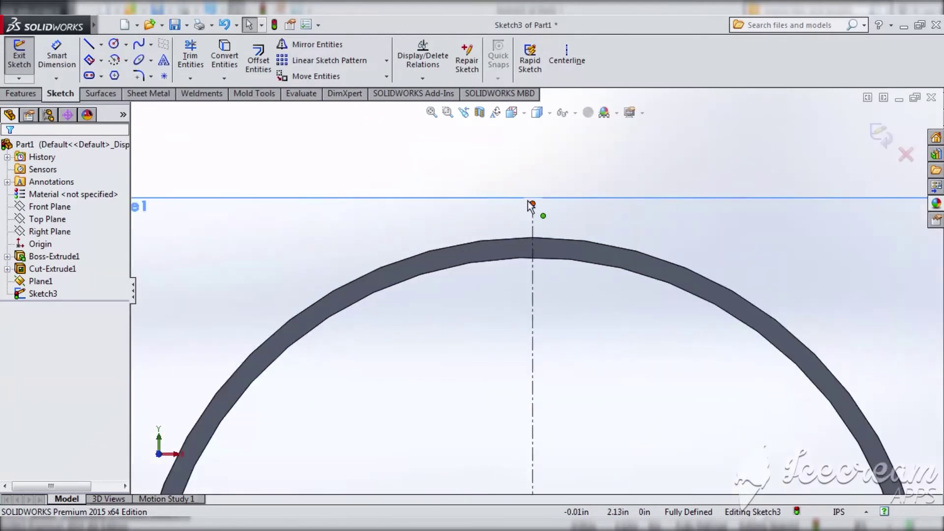
scroll(531, 205, "up", 4)
left_click(447, 112)
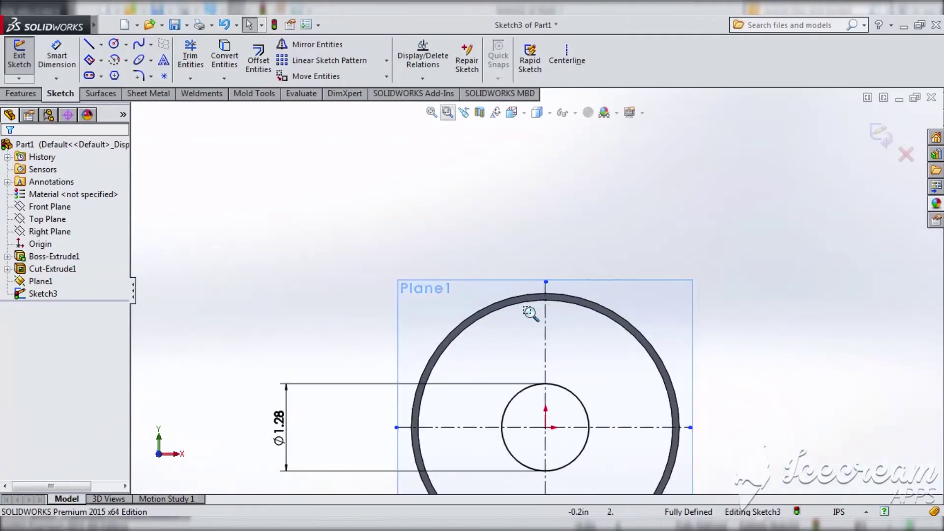
left_click_drag(503, 284, 613, 457)
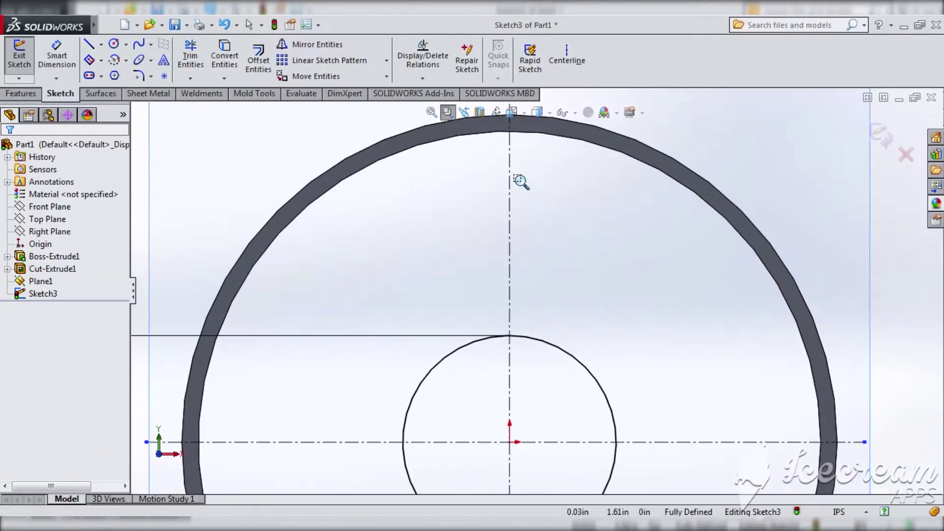
scroll(521, 181, "up", 2)
left_click(447, 112)
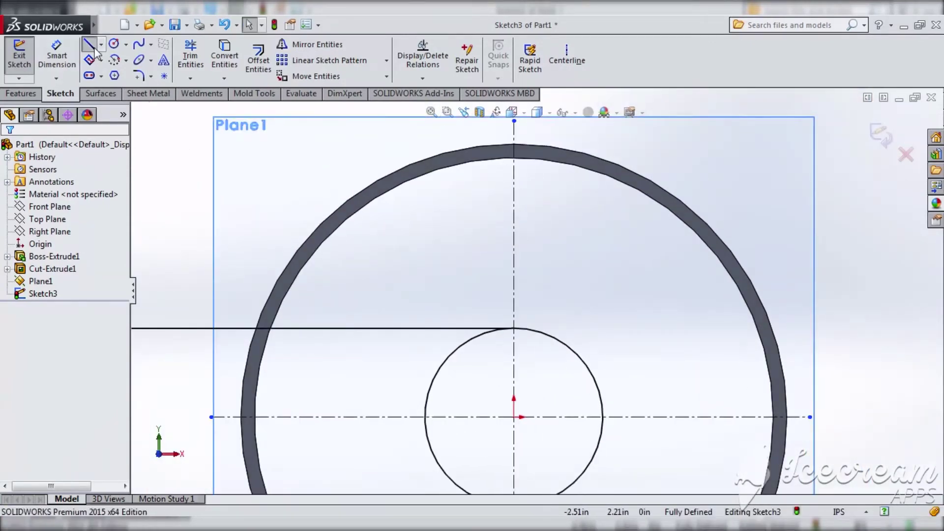
left_click(89, 45)
left_click(514, 183)
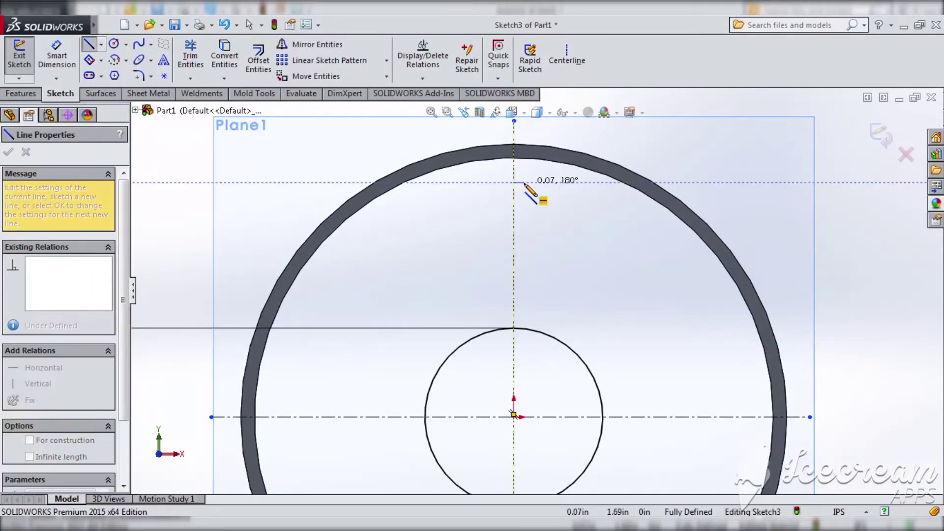
left_click(528, 183)
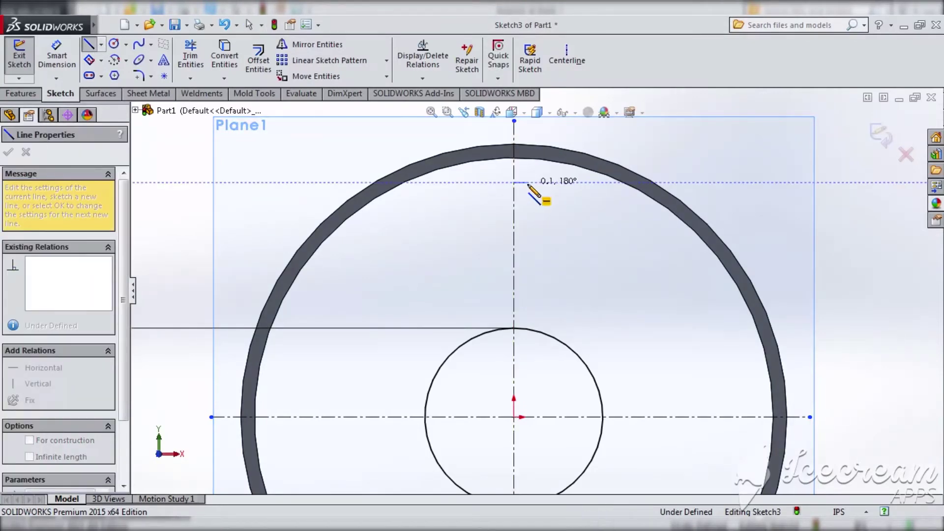
left_click(564, 343)
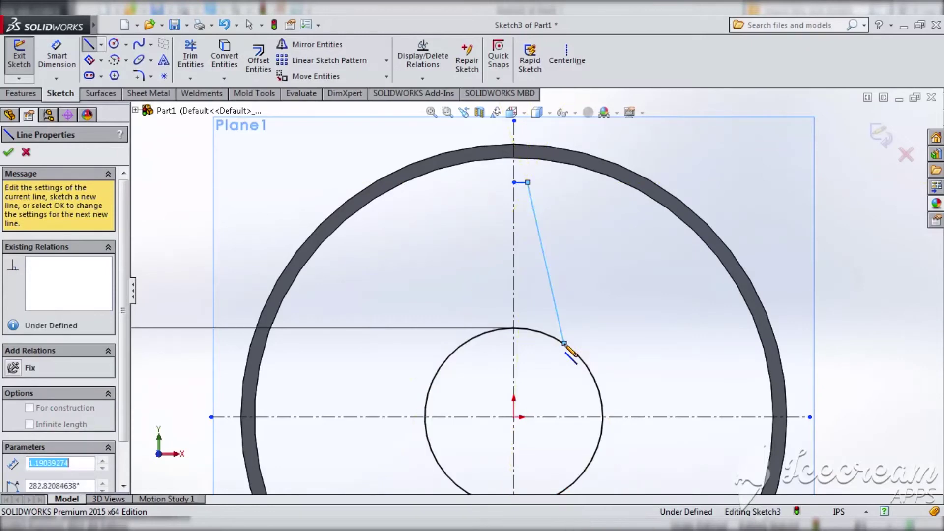
key("Escape")
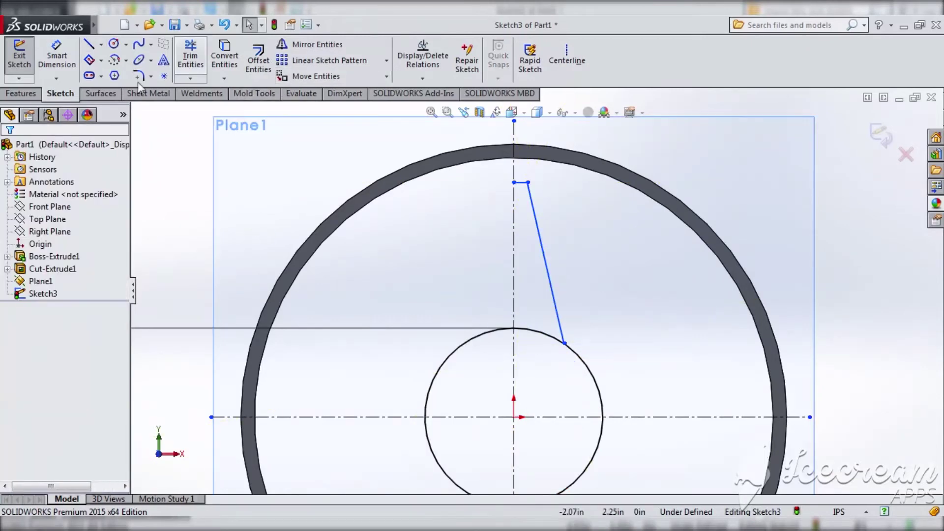
Step: Fillet the corner between the short horizontal line and the slanted line with a radius of 0.118 in
left_click(139, 75)
left_click(522, 184)
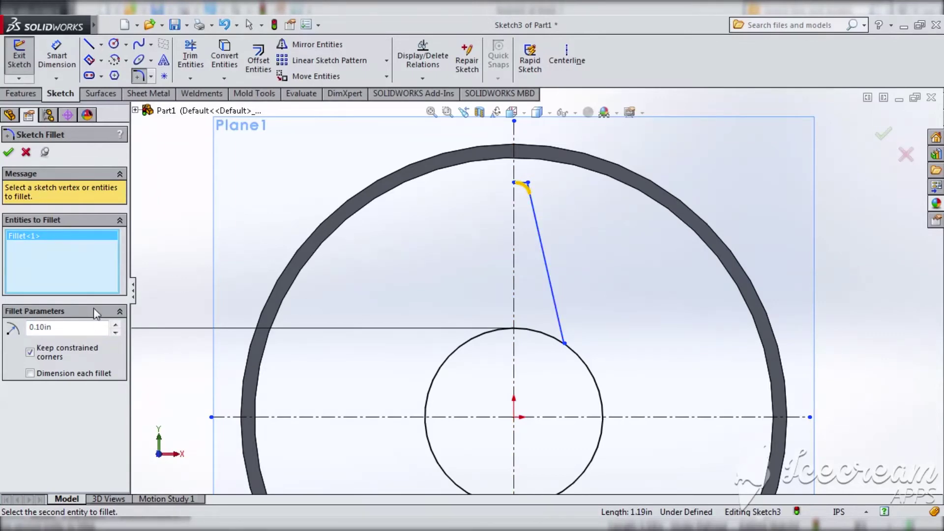
key("Return")
Step: Dimension the short horizontal line beside the vertical centerline and set its length to 2 mm
scroll(400, 204, "up", 10)
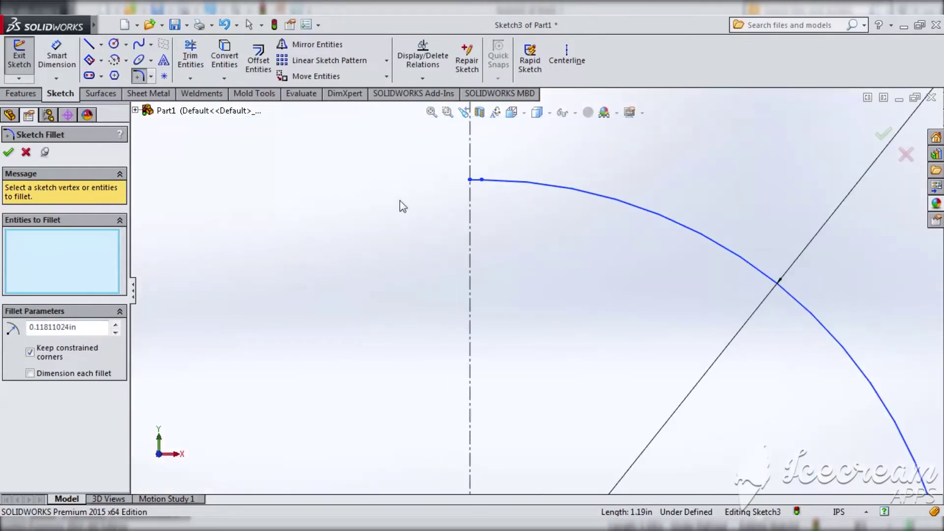
left_click(57, 59)
left_click(473, 183)
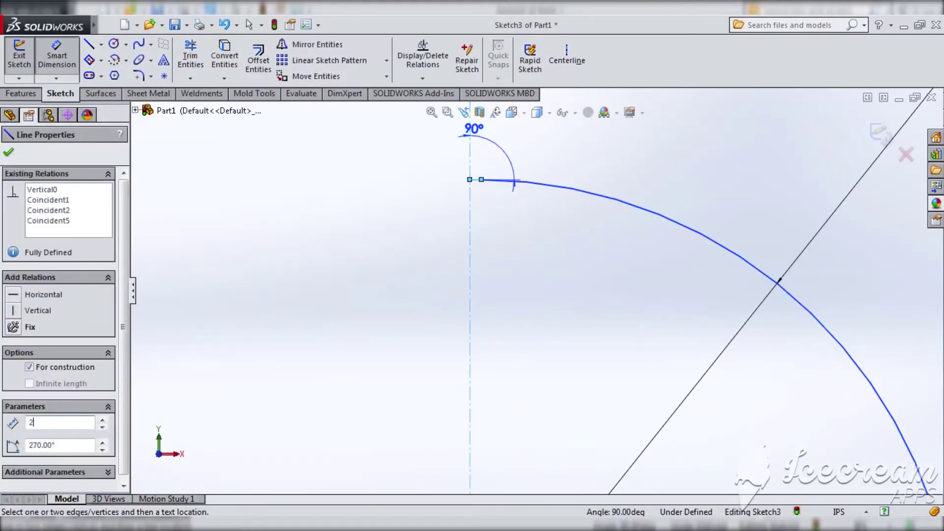
left_click(474, 182)
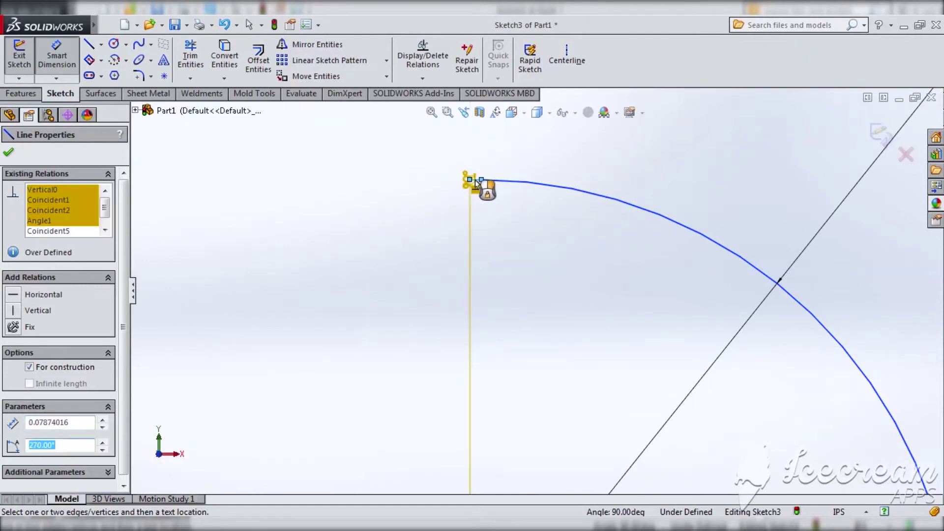
key("Escape")
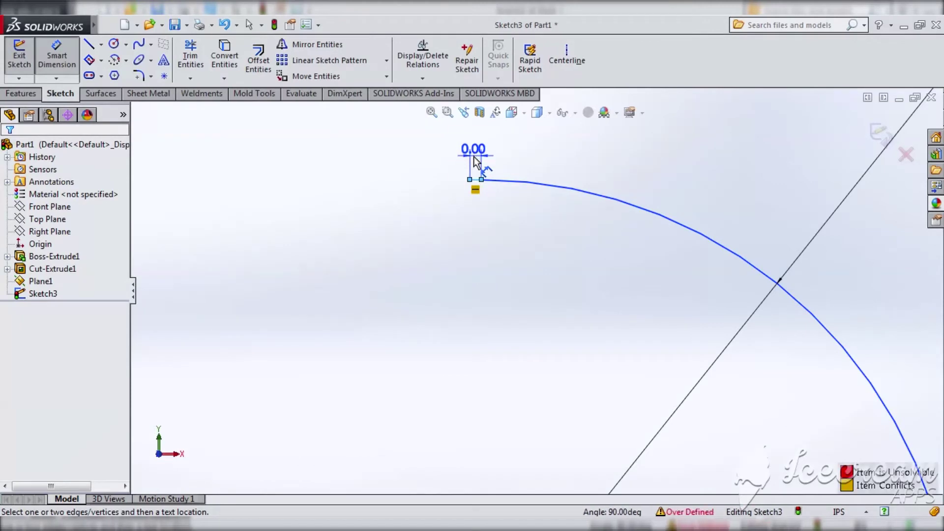
left_click(474, 157)
type("2")
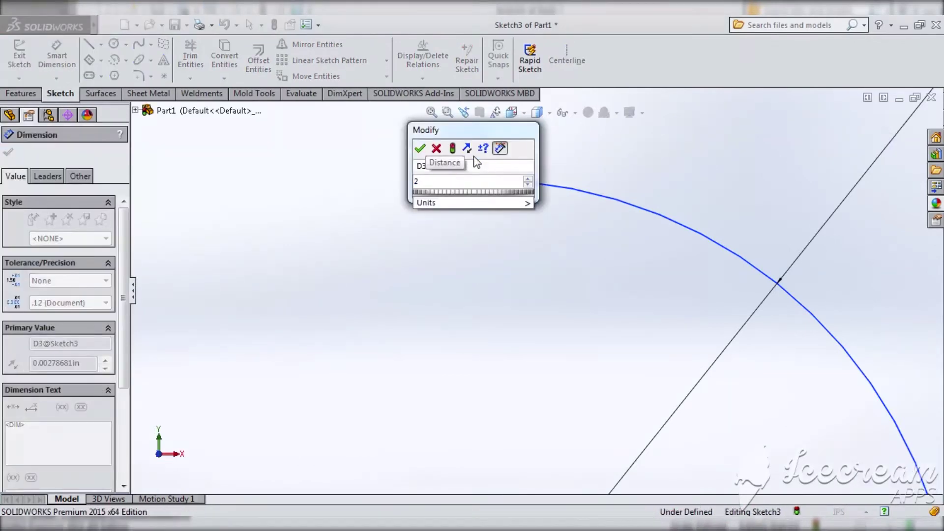
type("mm")
key("Return")
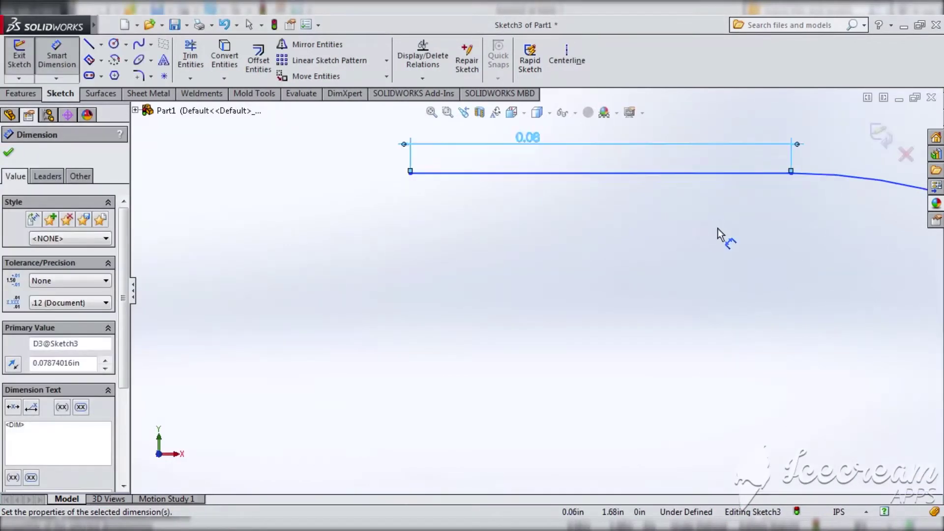
scroll(718, 230, "up", 8)
scroll(563, 364, "up", 10)
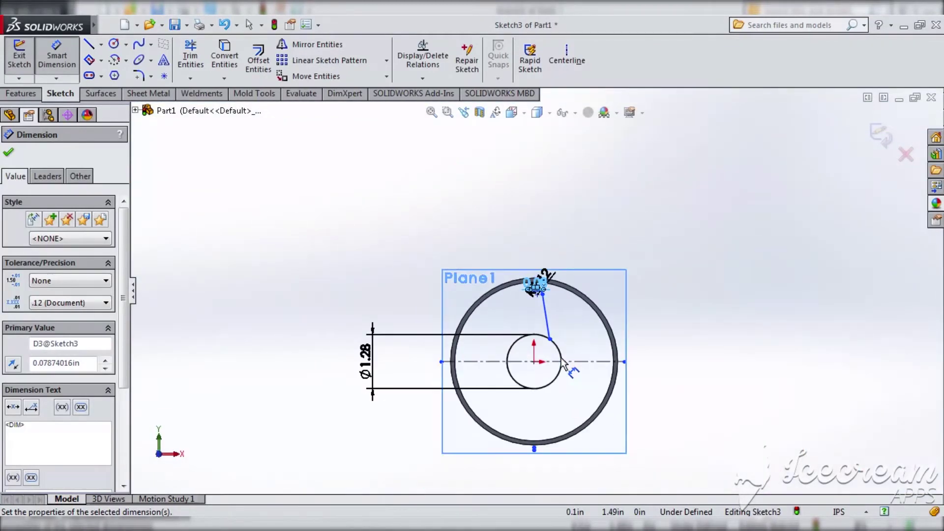
Step: Draw a vertical centerline through the origin spanning the full height of the reference plane
scroll(564, 364, "down", 6)
scroll(562, 265, "up", 3)
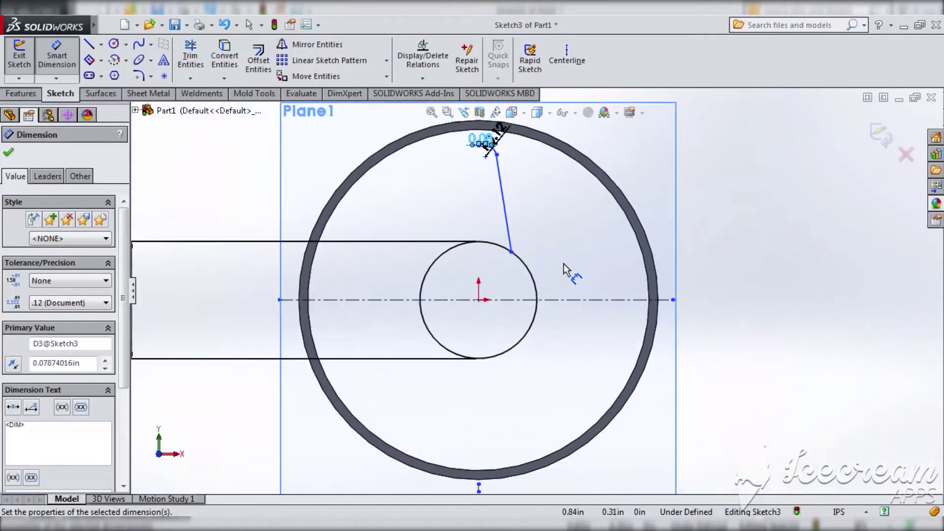
scroll(564, 264, "up", 2)
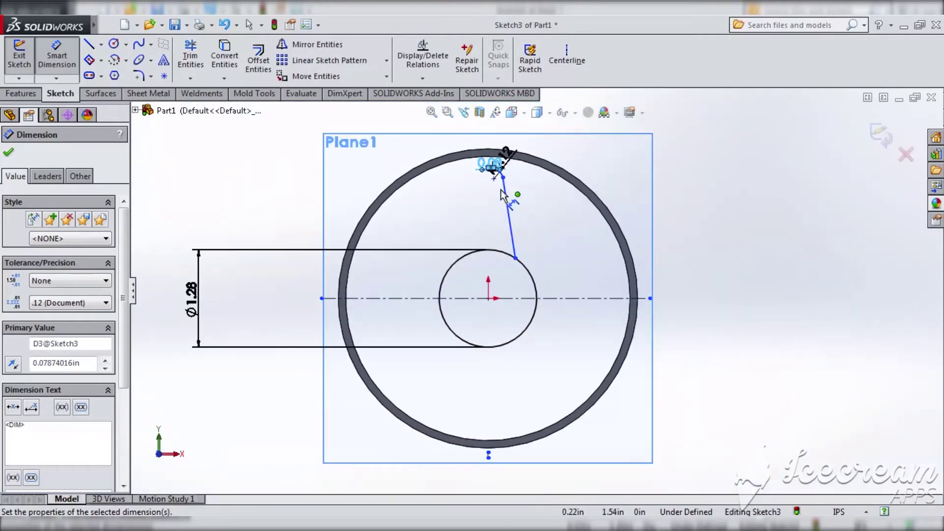
left_click(415, 226)
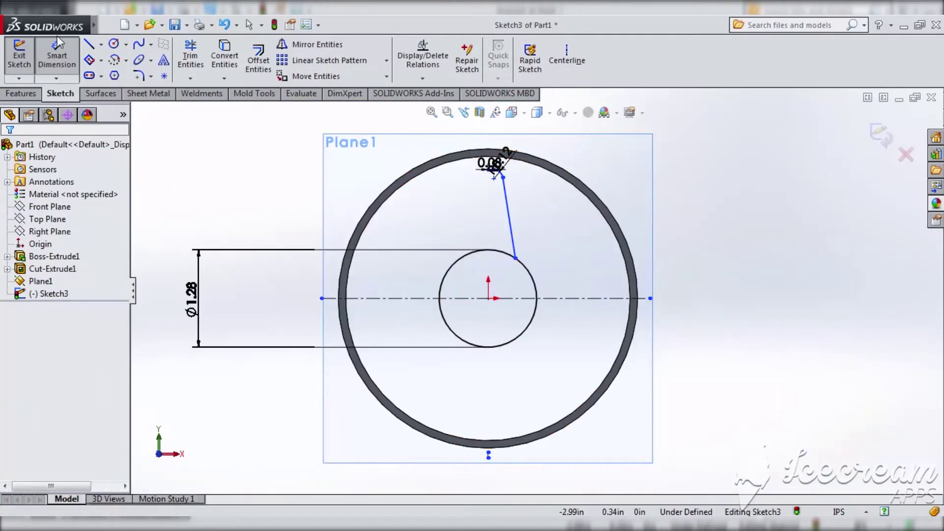
left_click(101, 44)
left_click(109, 72)
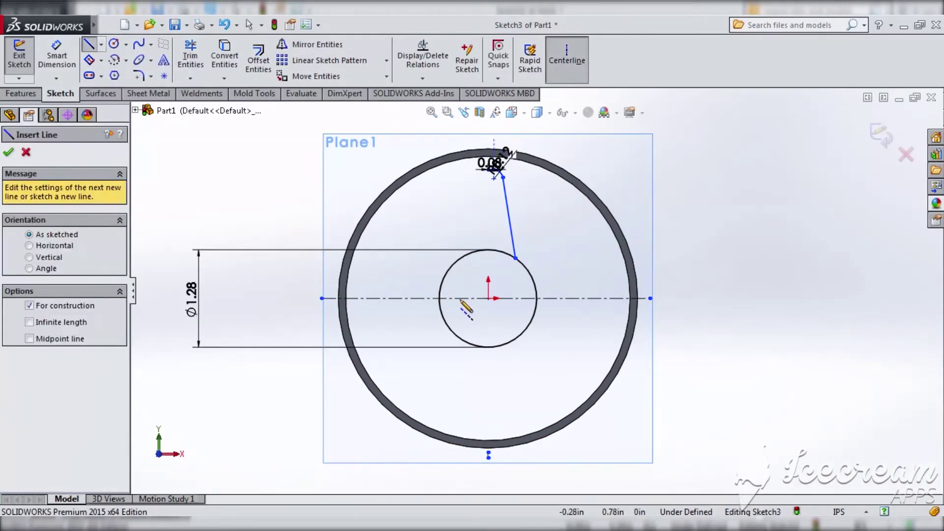
left_click(488, 457)
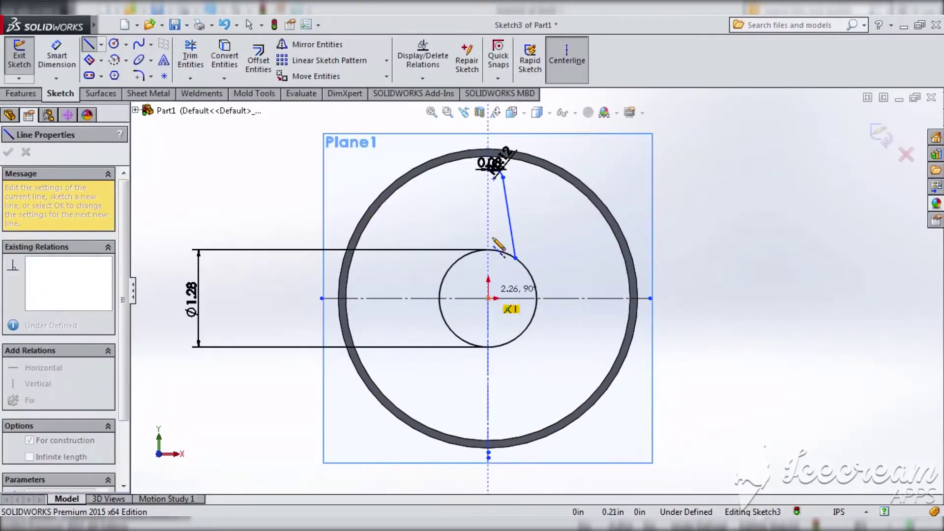
left_click(488, 135)
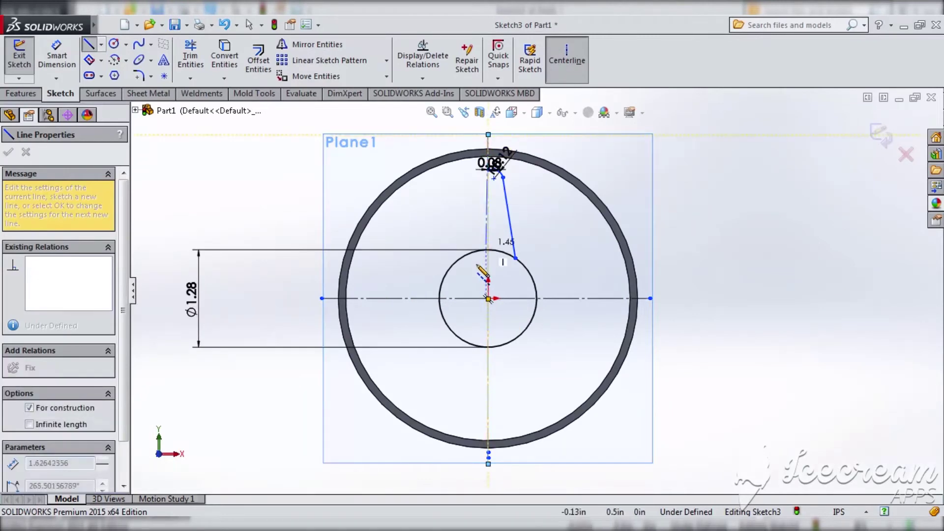
key("Escape")
Step: Dimension the horizontal distance from the vertical centerline to the slanted line's endpoint on the hub circle and set it to 7 mm
scroll(451, 205, "down", 3)
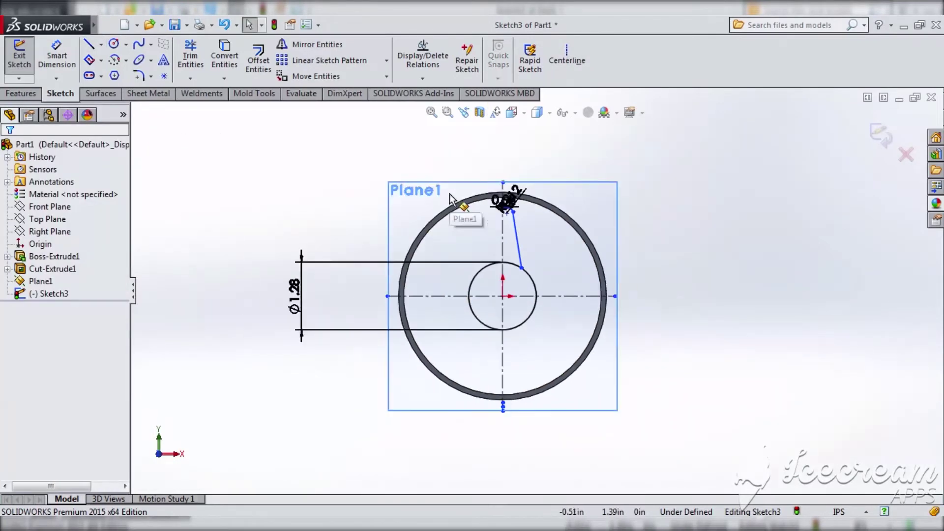
left_click(448, 112)
left_click_drag(553, 250, 617, 337)
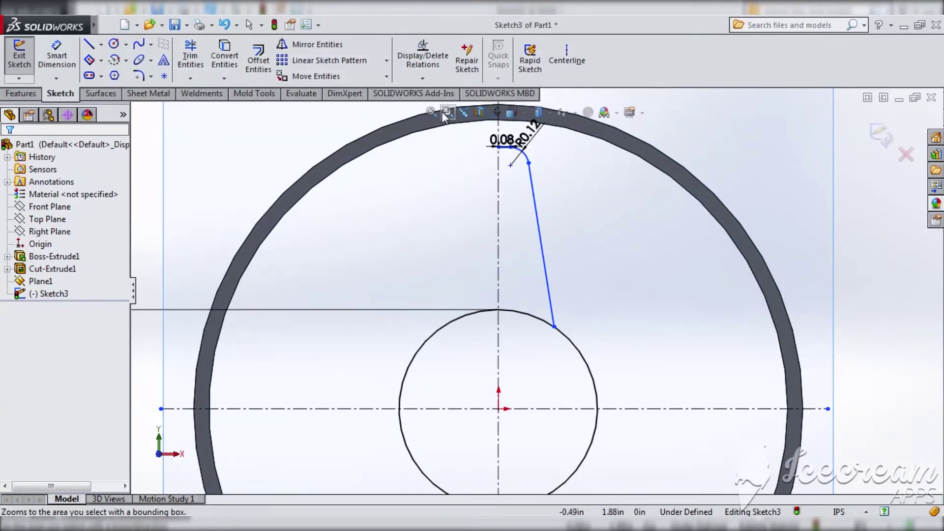
left_click(444, 114)
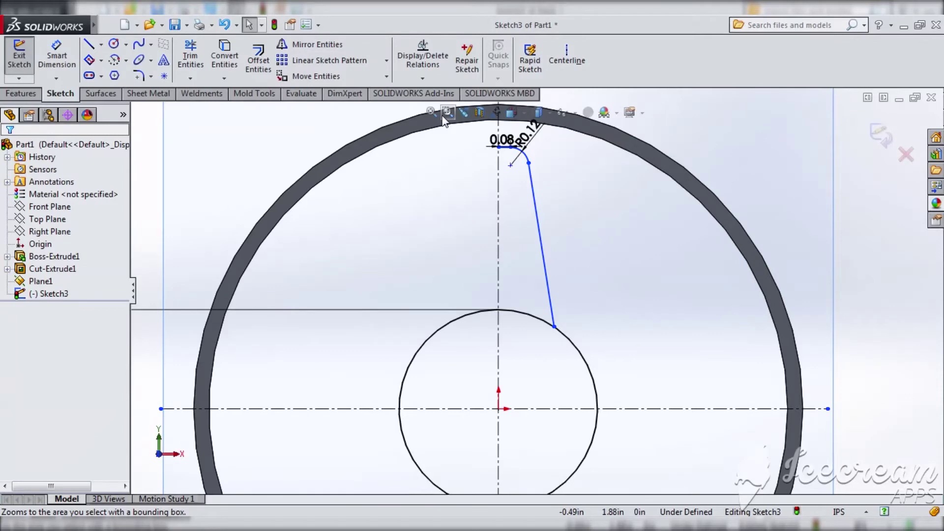
left_click(57, 58)
left_click(552, 322)
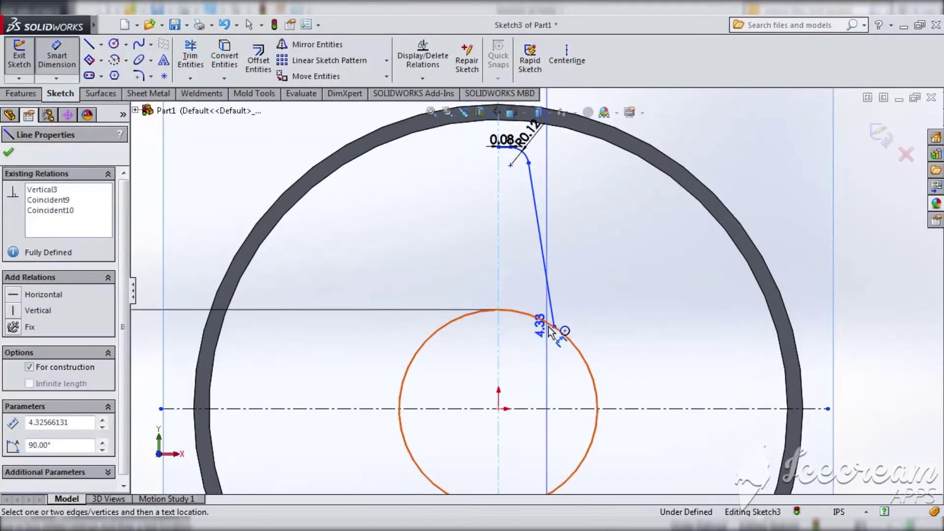
left_click(554, 326)
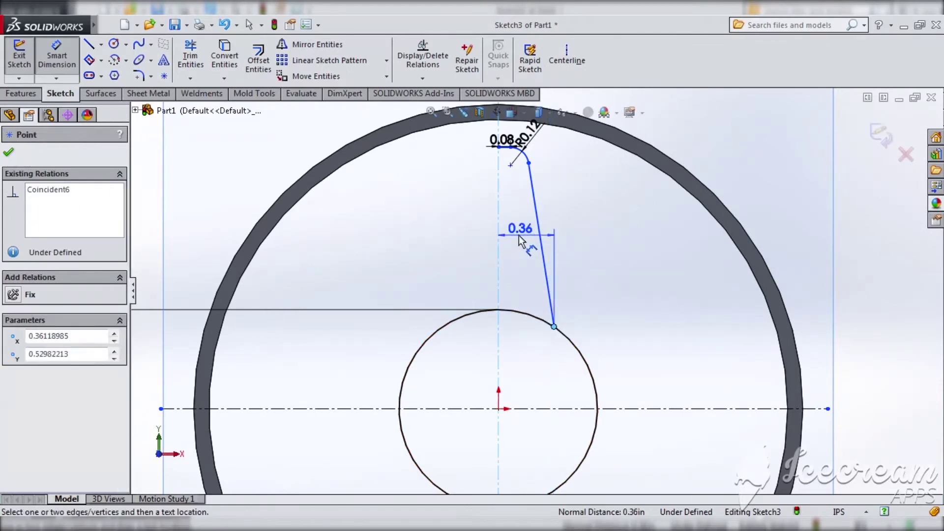
left_click(523, 235)
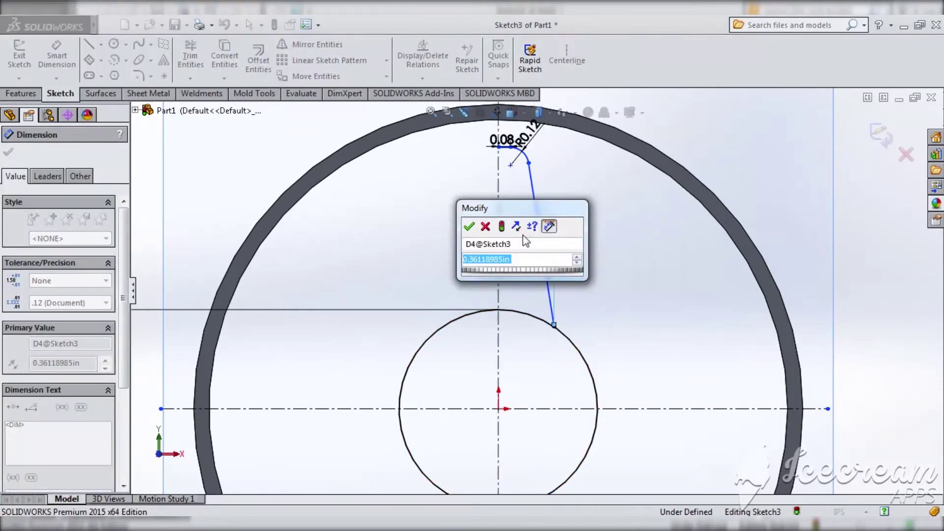
type("7mm")
key("Return")
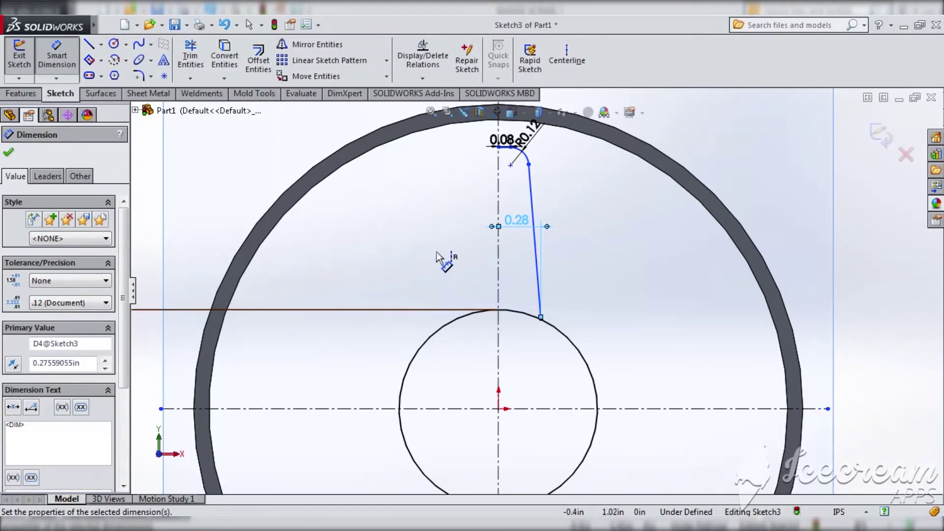
Step: Set the length of the short horizontal line at the blade tip to 1.5 mm
scroll(507, 196, "up", 3)
scroll(517, 255, "down", 6)
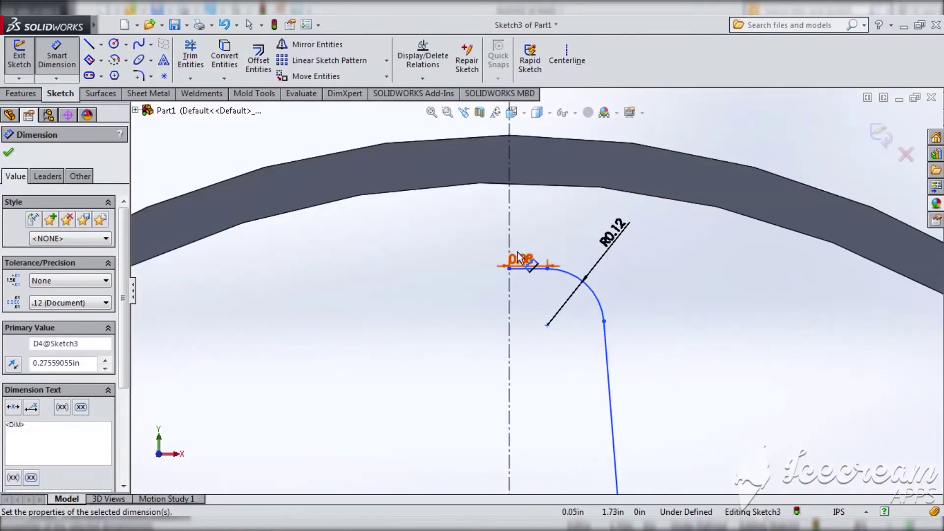
key("Escape")
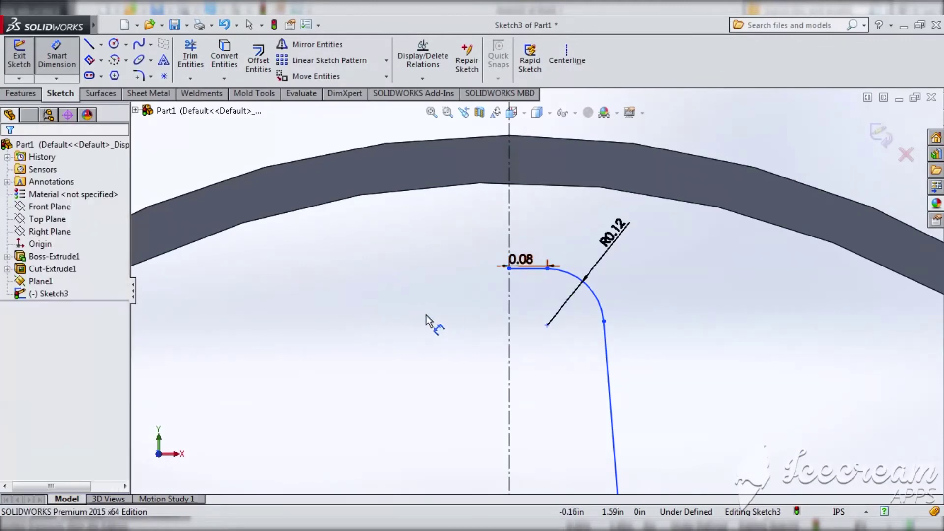
key("Escape")
left_click(527, 260)
double_click(526, 259)
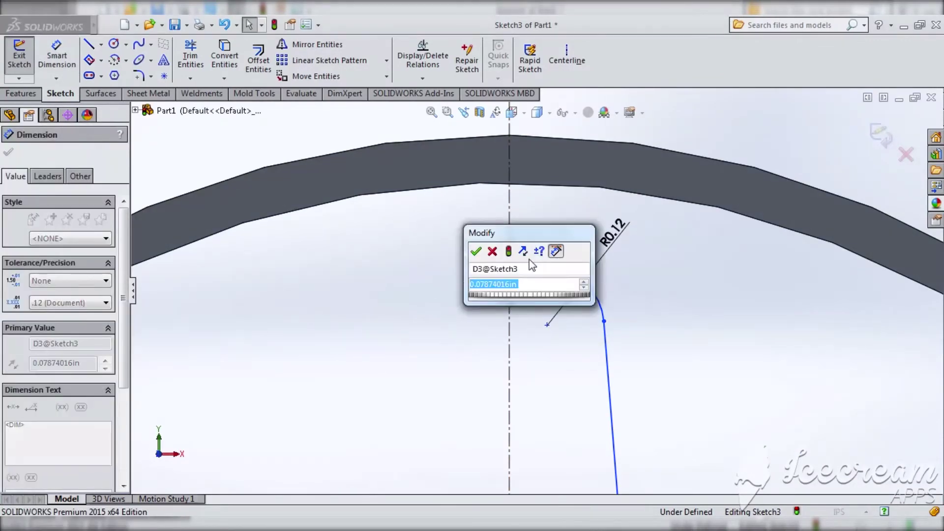
type("1.5mm")
key("Return")
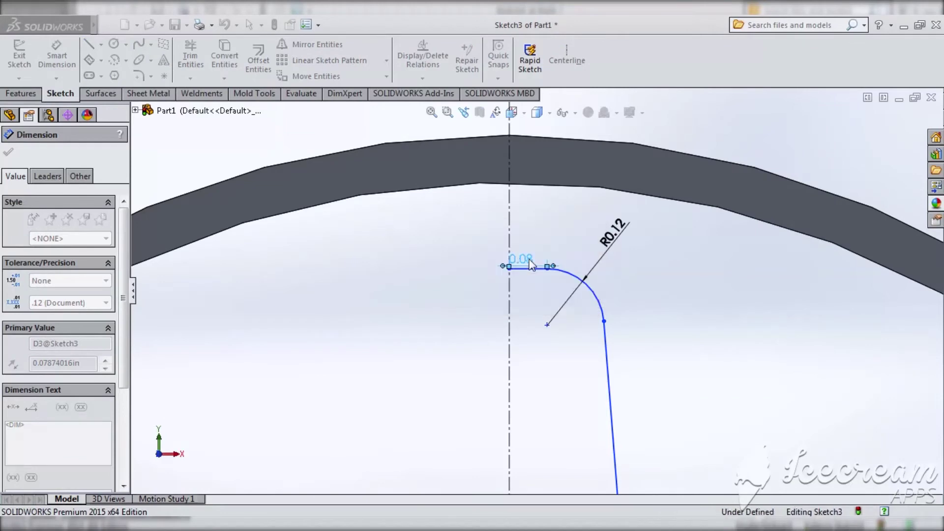
Step: Mirror the half-blade profile, consisting of the short line, the fillet arc and the slanted line, about the vertical centerline
scroll(578, 369, "up", 5)
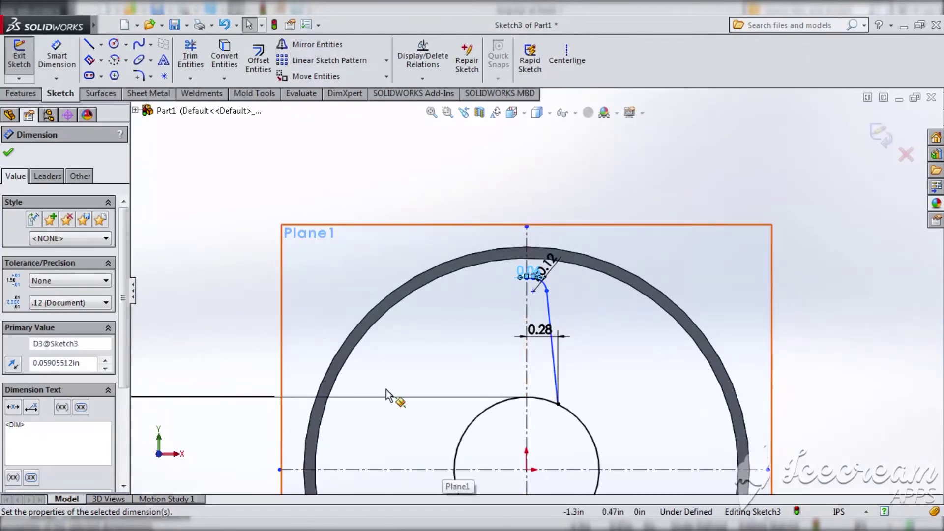
right_click_drag(543, 270, 571, 304)
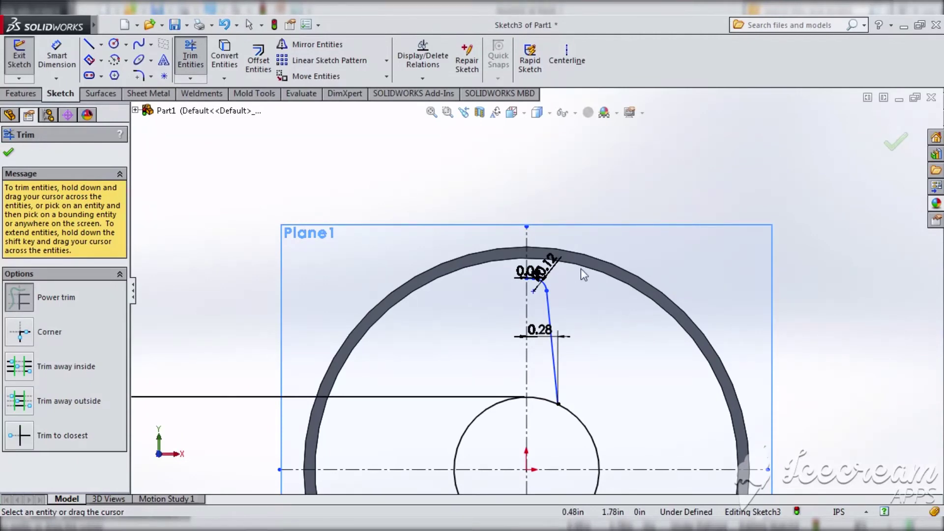
key("Escape")
mouse_move(505, 264)
left_mouse_down()
mouse_move(610, 386)
mouse_move(601, 431)
left_mouse_up()
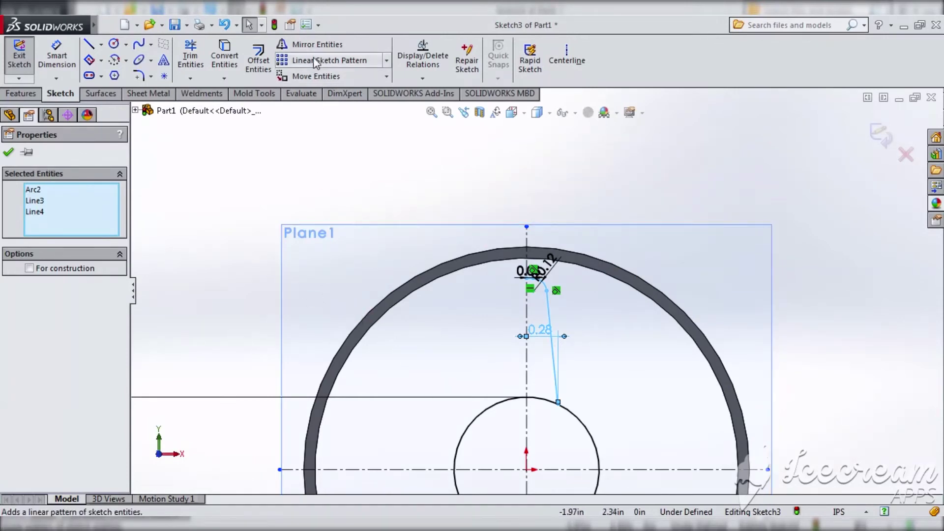
left_click(314, 44)
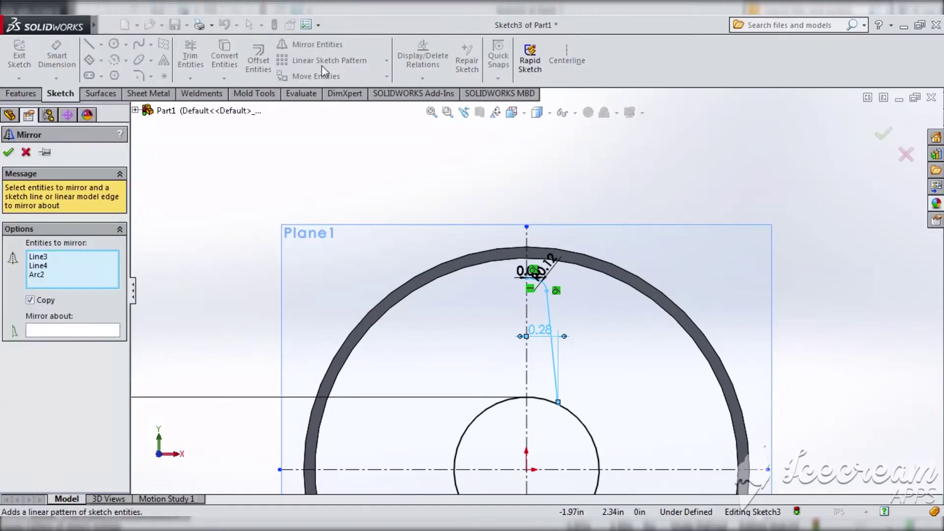
left_click(55, 331)
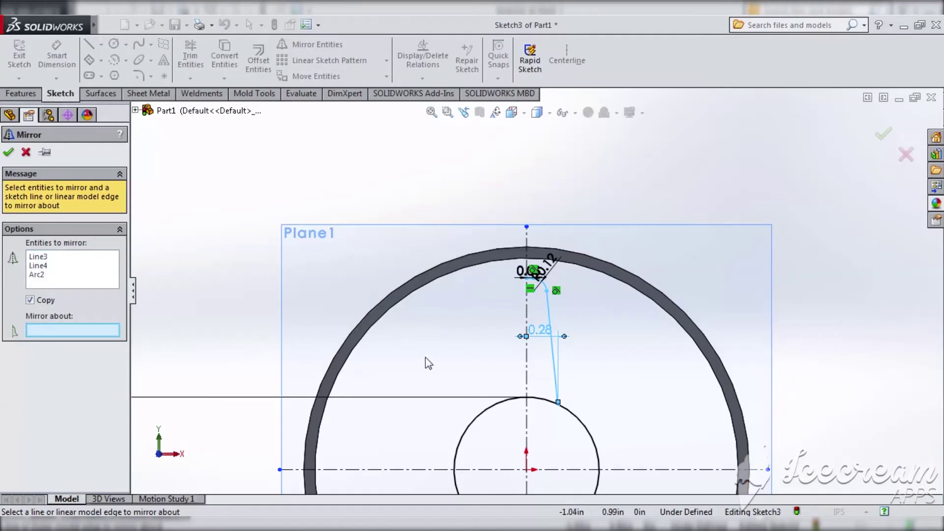
left_click(527, 371)
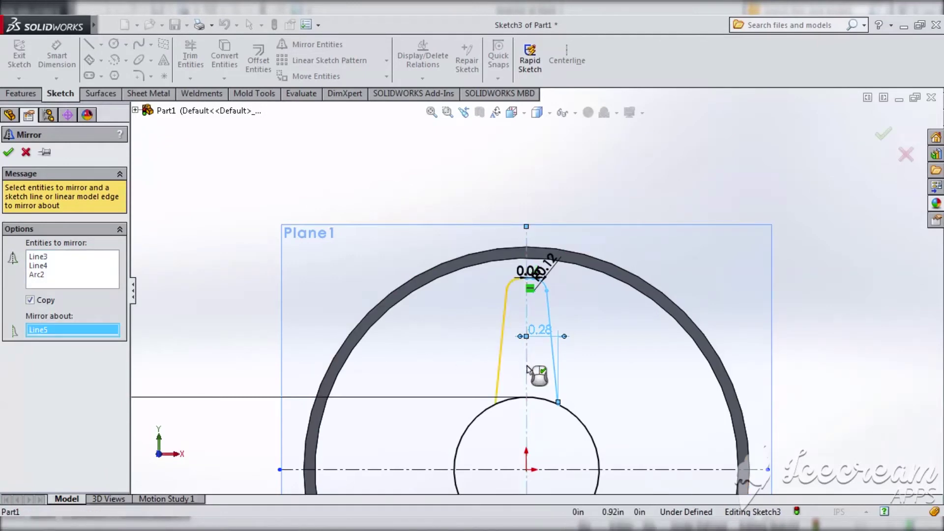
left_click(10, 153)
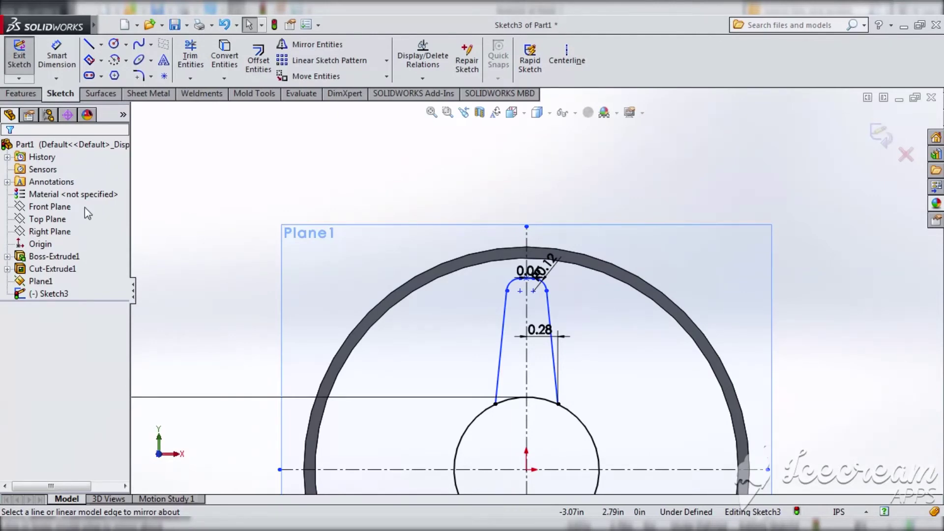
Step: Create a circular sketch pattern of the complete blade profile about the origin with 8 equally spaced instances over 360 degrees
left_click(432, 112)
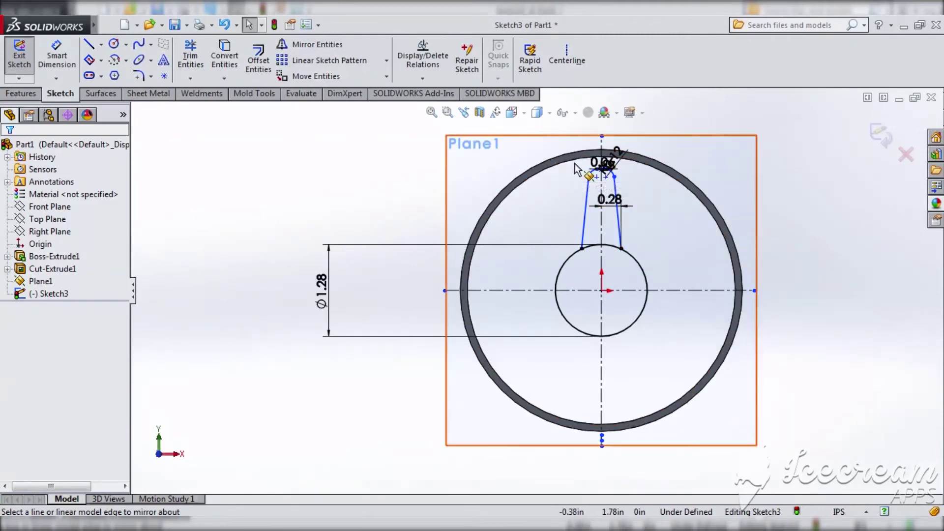
left_click_drag(627, 244, 632, 270)
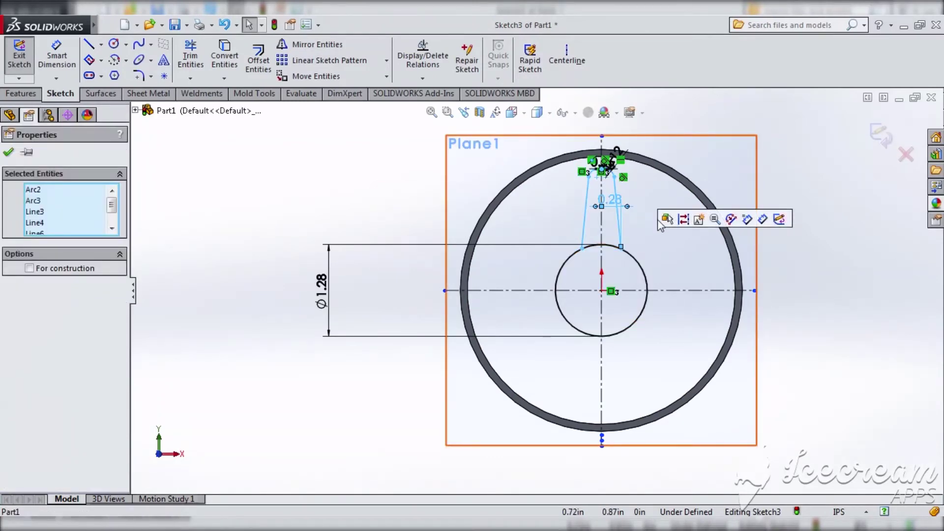
left_click(386, 60)
left_click(315, 97)
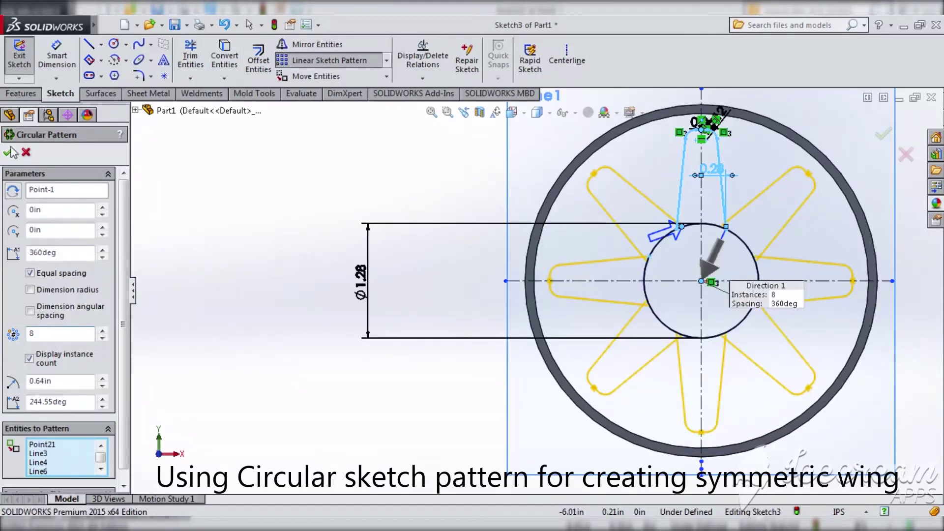
left_click(7, 152)
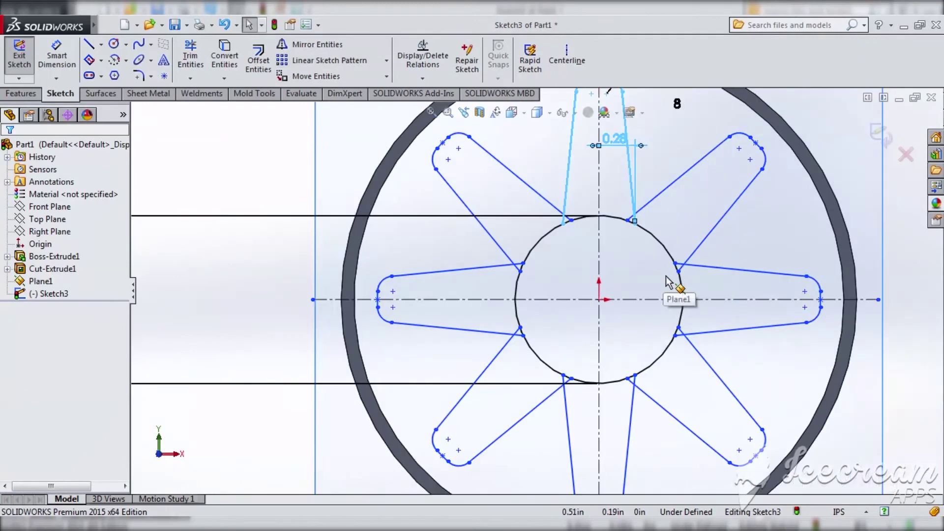
left_click(8, 152)
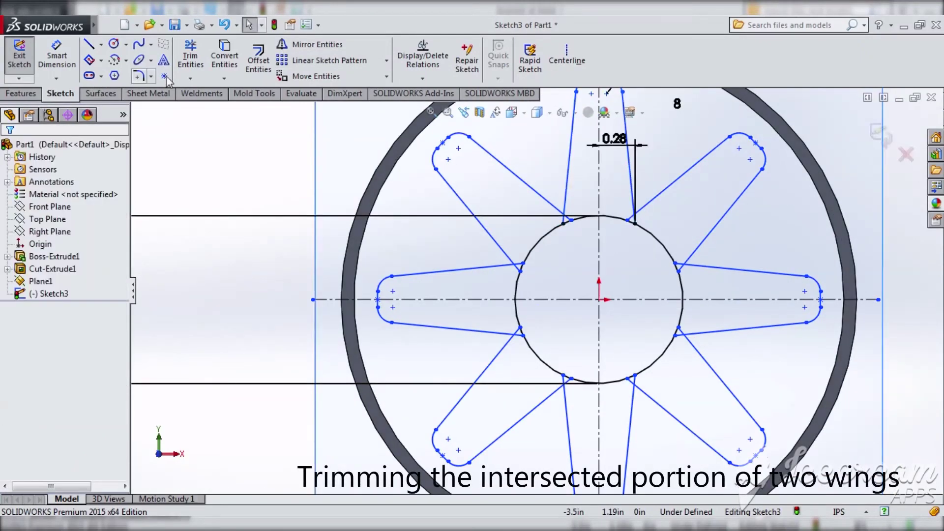
Step: Trim the crossing line ends near the hub between the top and upper-right blades and between the upper-right and right blades
left_click(191, 54)
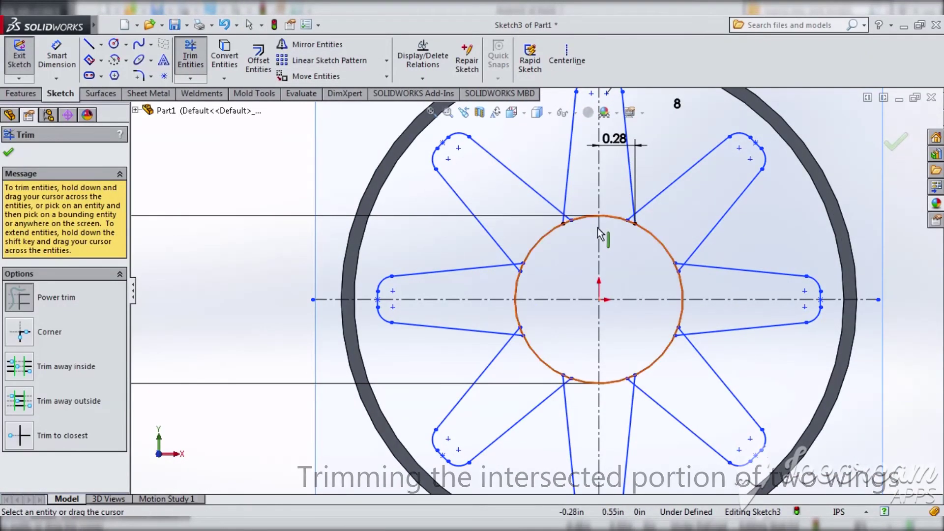
scroll(624, 233, "up", 2)
scroll(624, 235, "down", 6)
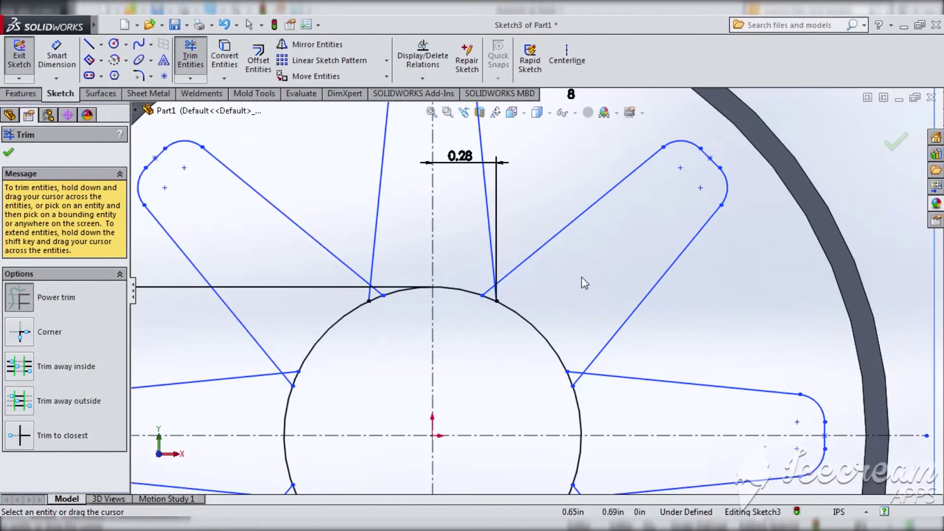
scroll(501, 338, "down", 2)
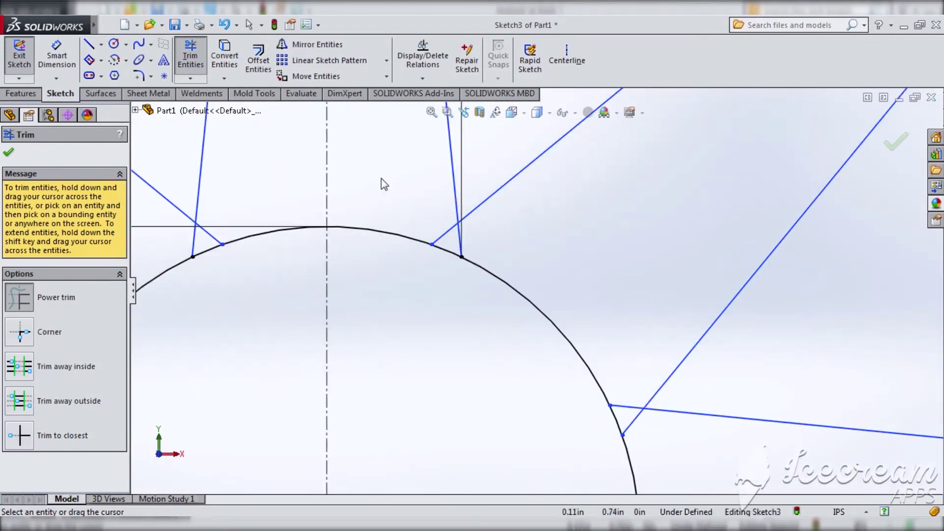
left_click_drag(443, 230, 490, 247)
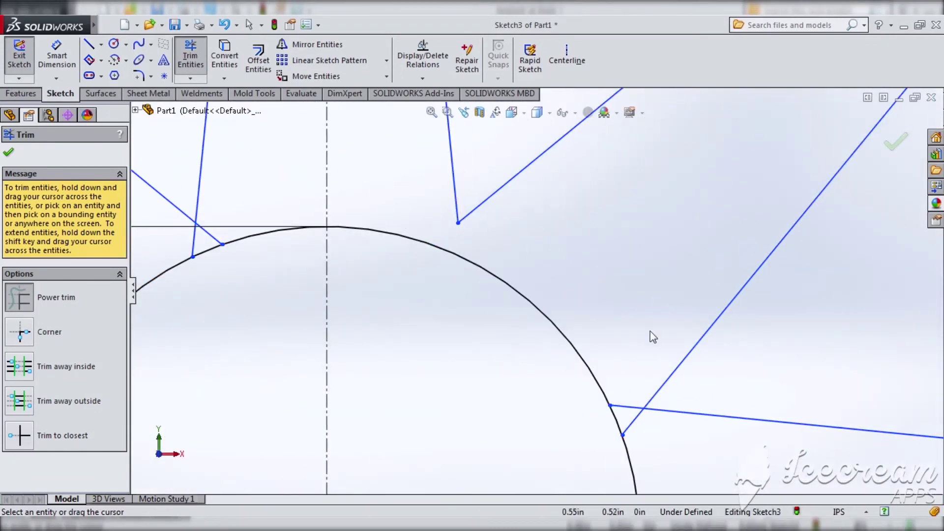
mouse_move(641, 383)
left_mouse_down()
mouse_move(632, 432)
mouse_move(643, 445)
mouse_move(628, 447)
left_mouse_up()
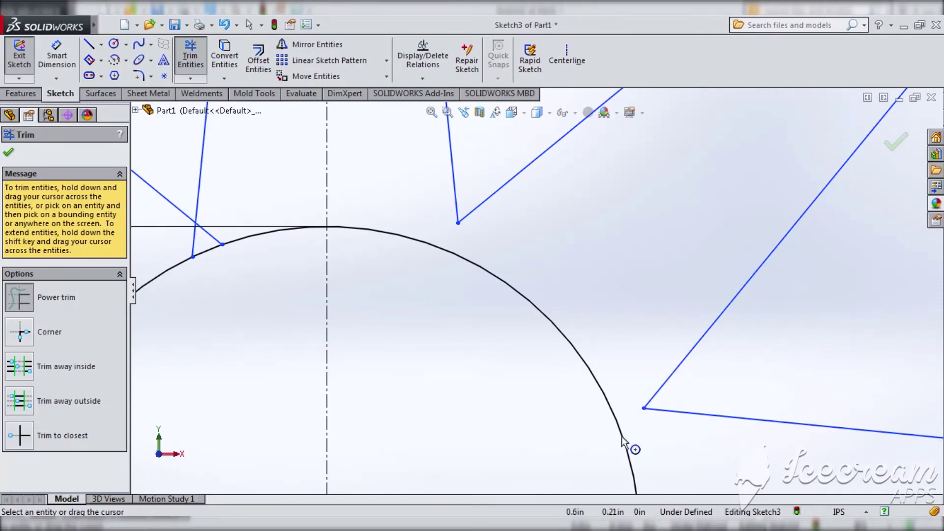
Step: Undo the trim that cut the hub circle, and trim only the crossing line ends between the top and upper-left blades
mouse_move(206, 252)
left_mouse_down()
mouse_move(238, 245)
mouse_move(232, 236)
left_mouse_up()
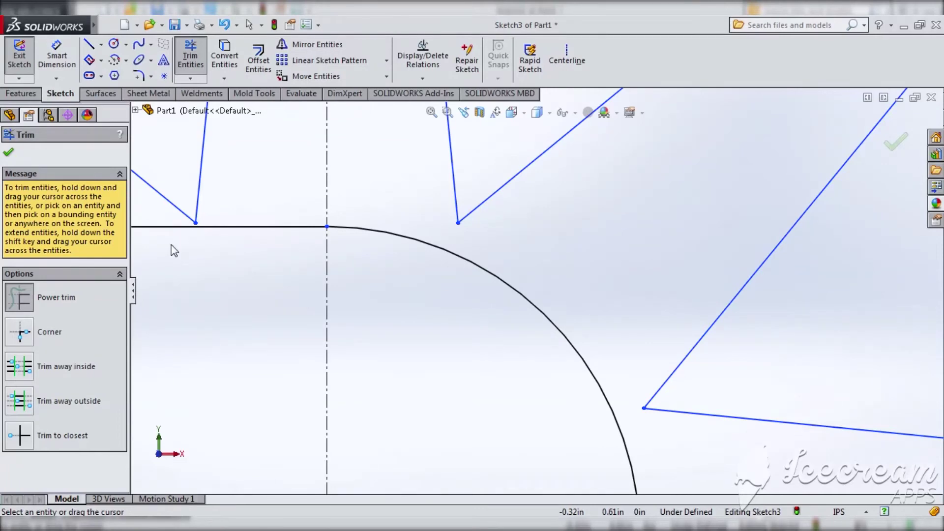
key("ctrl+z")
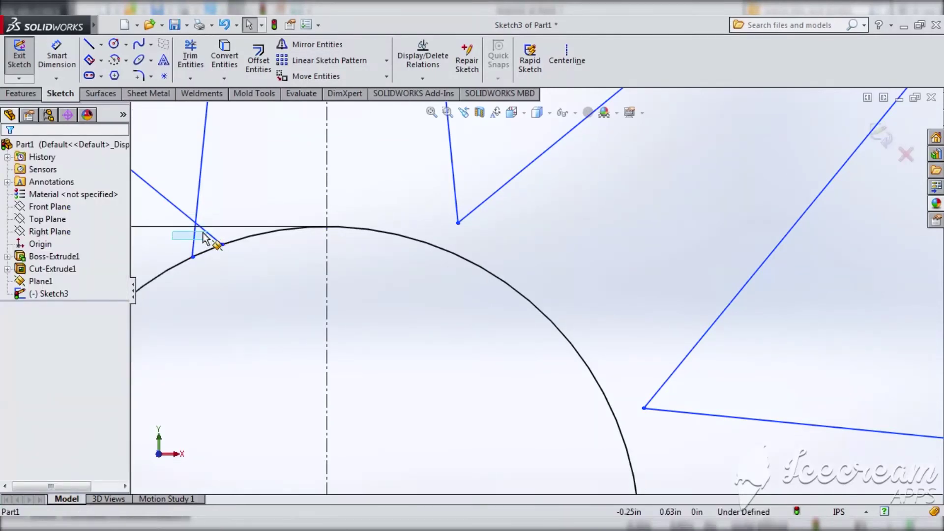
left_click(190, 55)
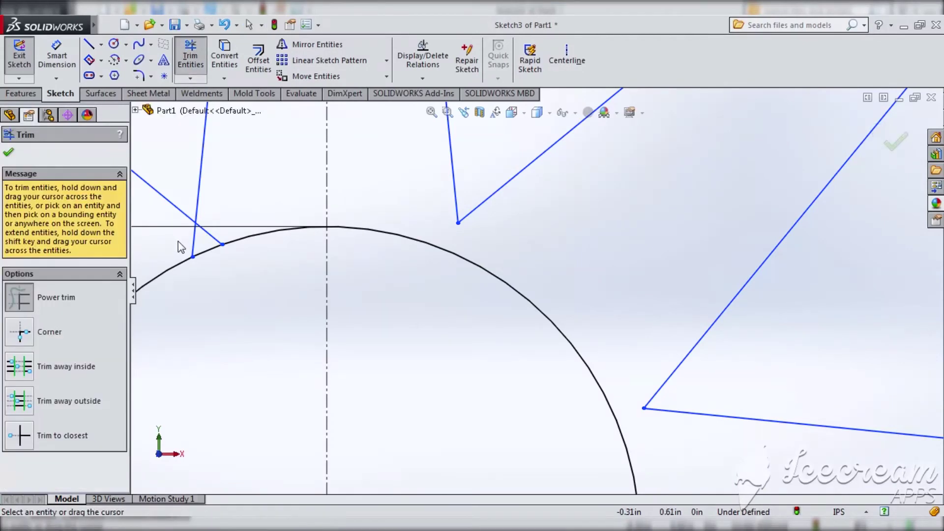
mouse_move(220, 245)
left_mouse_down()
mouse_move(221, 237)
mouse_move(422, 337)
left_mouse_up()
scroll(543, 303, "down", 2)
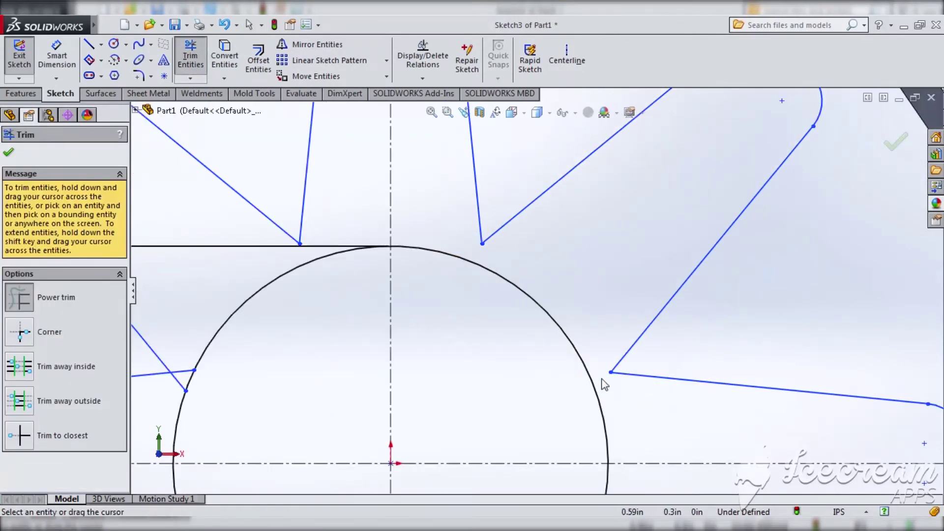
Step: Trim the crossing line ends on both sides of the left blade and between the right and lower-right blades
scroll(605, 384, "up", 3)
scroll(604, 385, "down", 3)
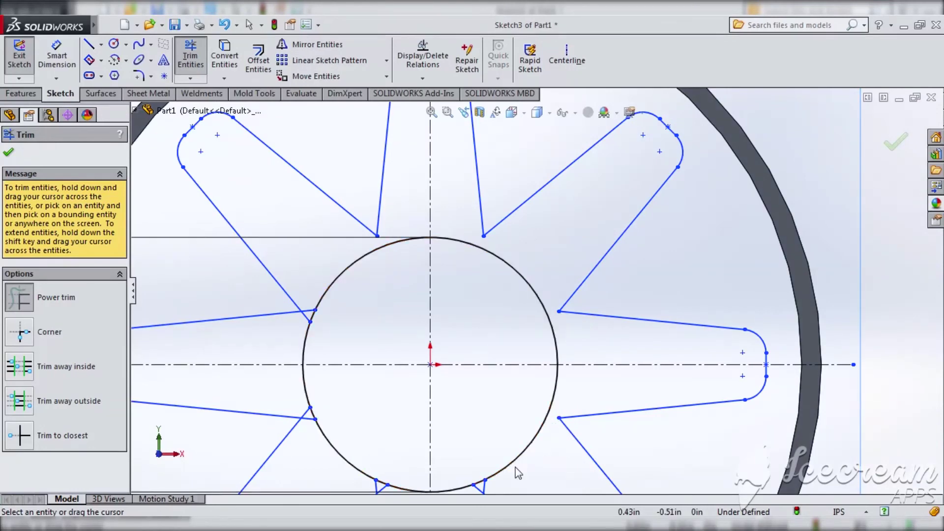
left_click_drag(307, 301, 303, 322)
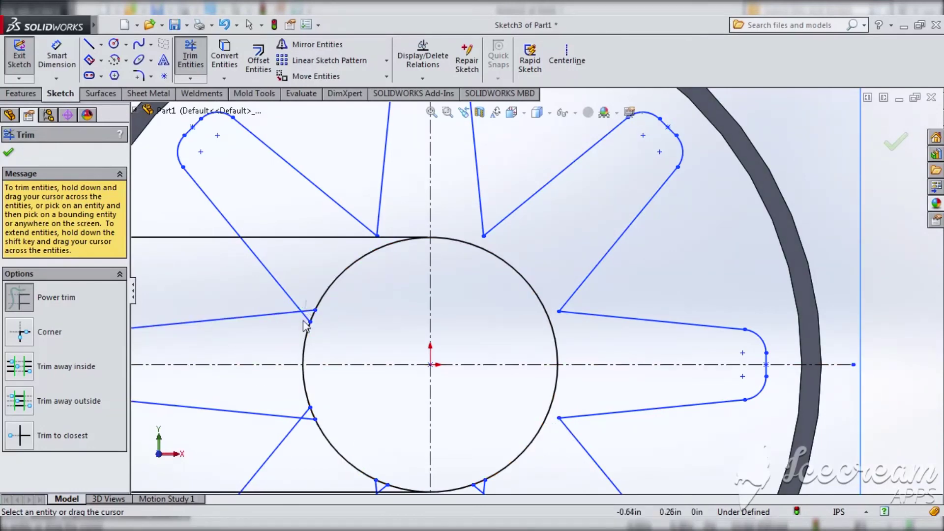
left_click_drag(298, 393, 315, 436)
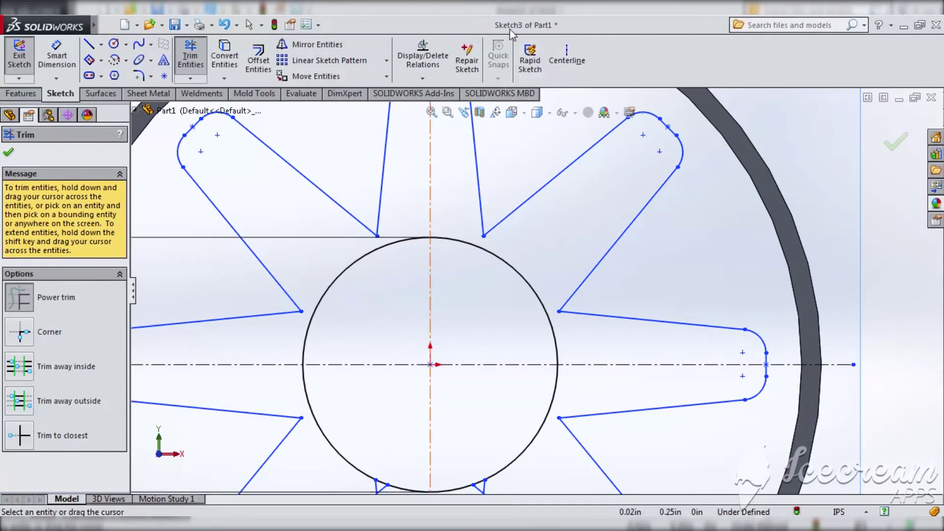
Step: Trim the crossing line ends near the hub on both sides of the bottom blade
mouse_move(482, 381)
middle_mouse_down()
mouse_move(540, 359)
mouse_move(506, 360)
middle_mouse_up()
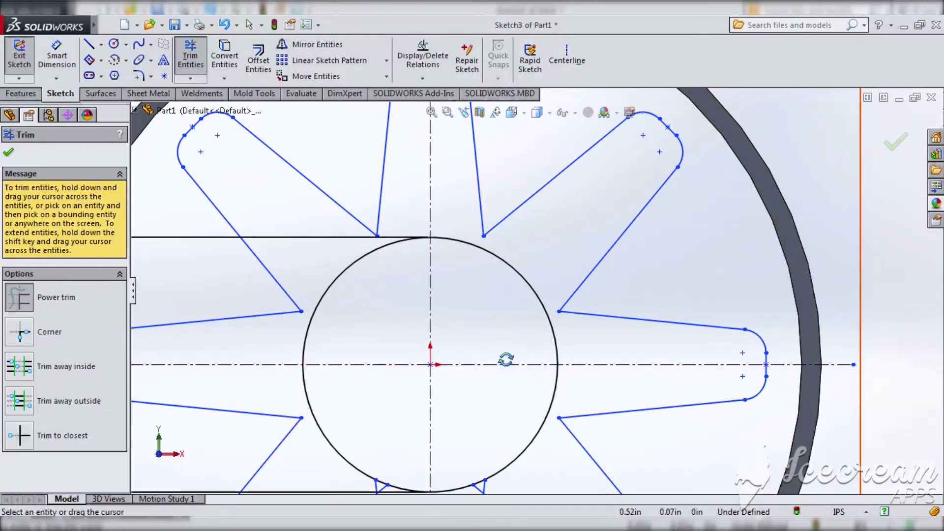
right_click(499, 316)
right_click_drag(485, 312, 485, 248)
left_click_drag(481, 305, 478, 213)
key("Escape")
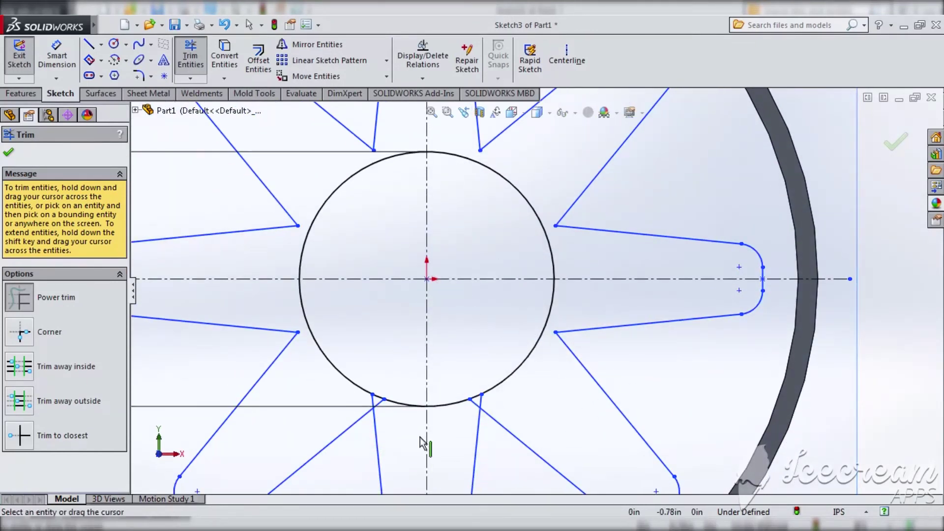
mouse_move(362, 397)
left_mouse_down()
mouse_move(472, 415)
mouse_move(464, 413)
mouse_move(480, 396)
mouse_move(500, 416)
left_mouse_up()
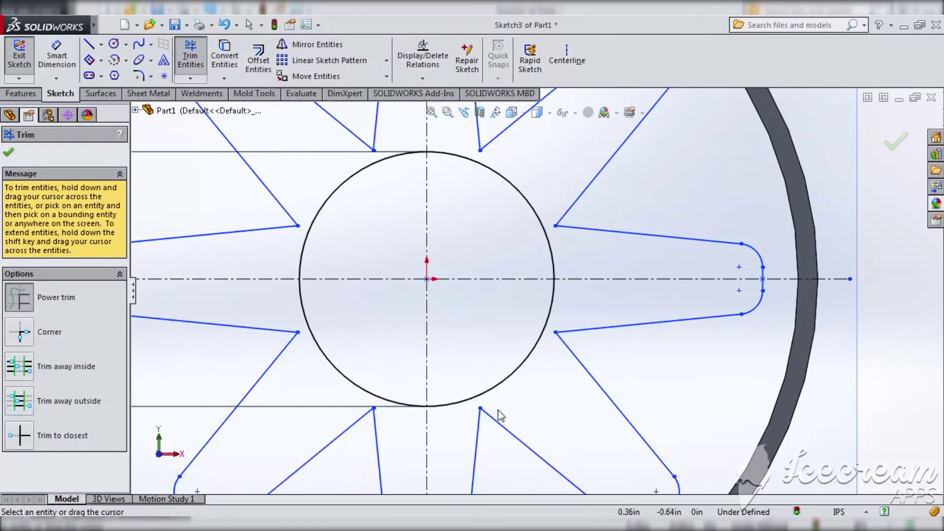
Step: Dimension the vertical distance from the origin to the midpoint of the top blade's tip and set it to 44.97 mm
scroll(495, 413, "up", 3)
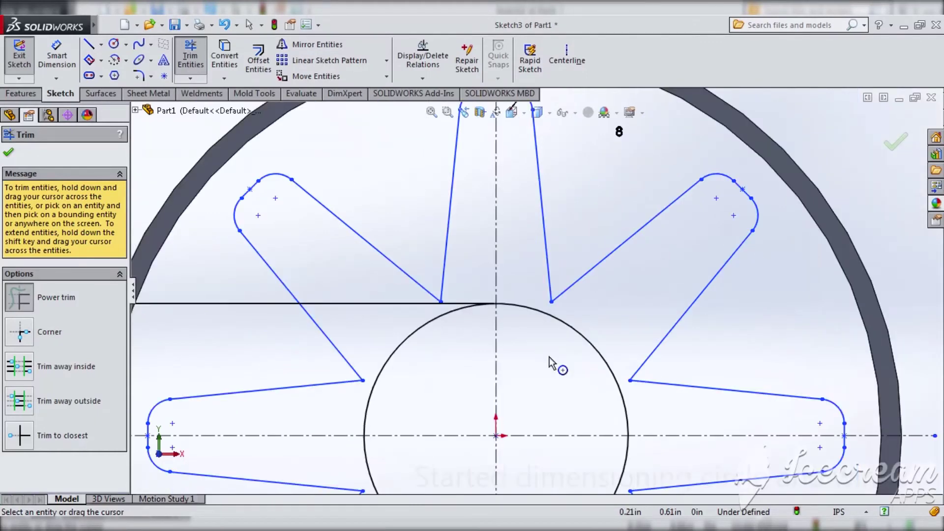
scroll(544, 346, "down", 3)
middle_click_drag(544, 289, 568, 501, "ctrl")
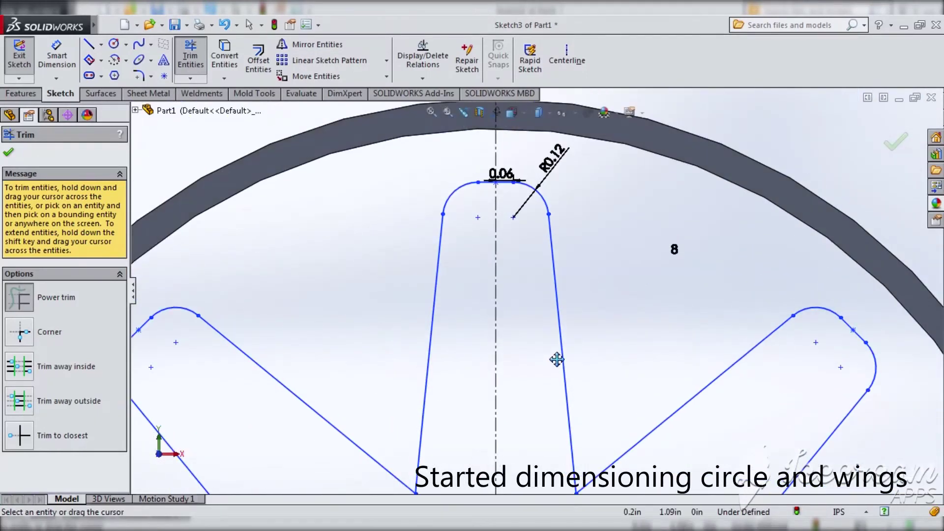
scroll(570, 309, "down", 2)
scroll(572, 318, "up", 5)
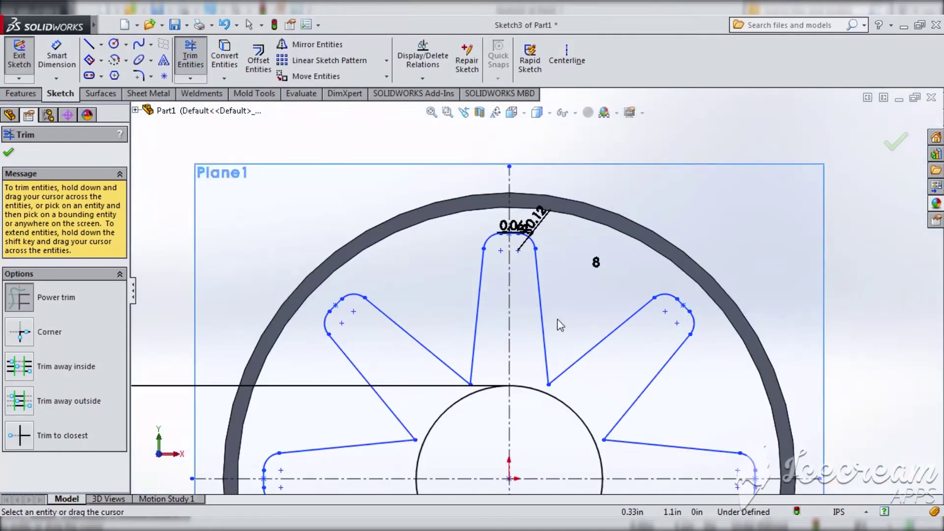
left_click(57, 55)
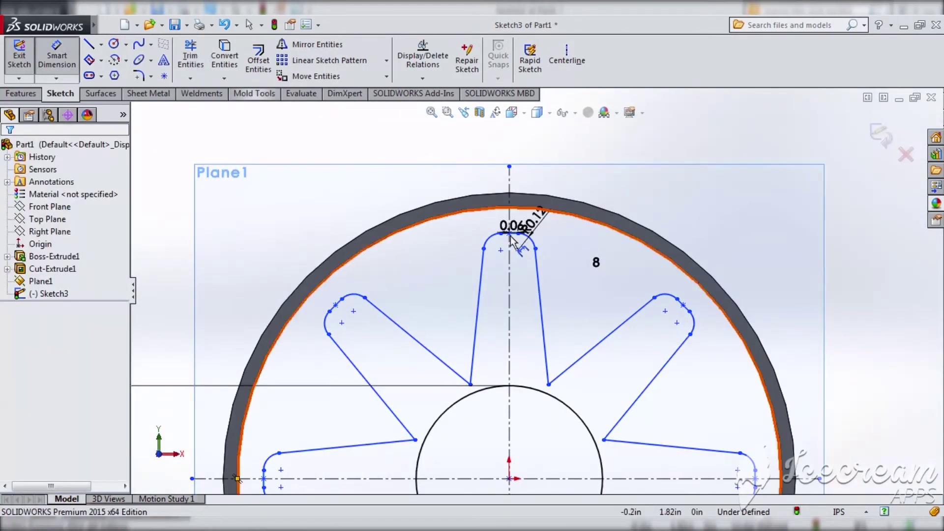
scroll(526, 267, "up", 3)
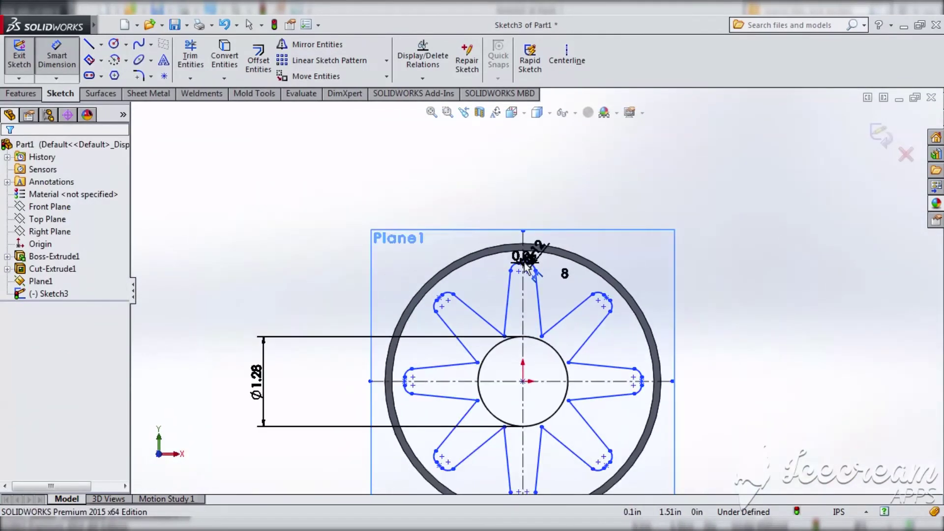
scroll(541, 295, "down", 6)
scroll(557, 393, "down", 4)
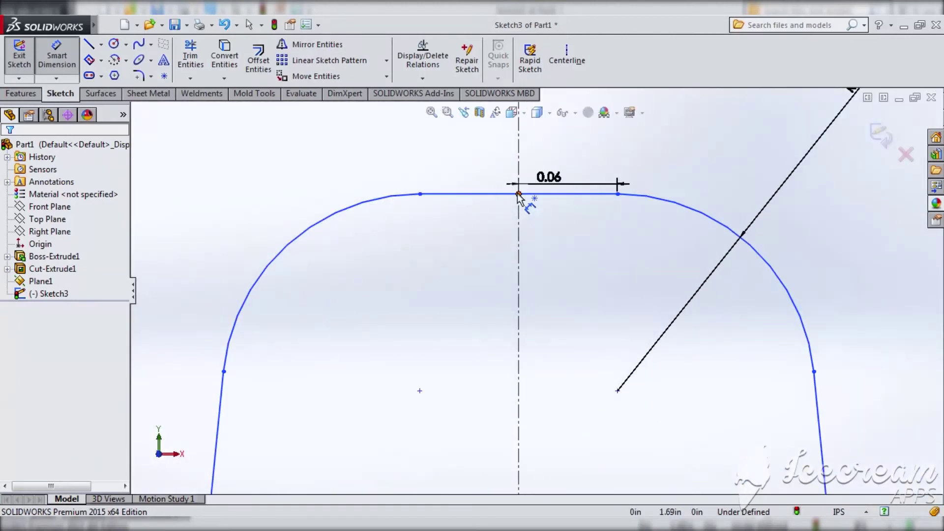
left_click(519, 194)
scroll(564, 328, "up", 8)
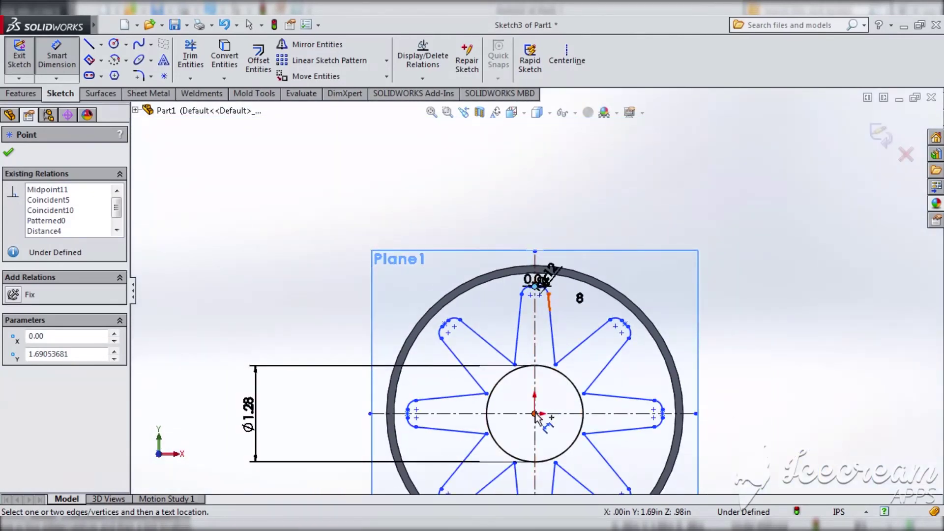
left_click(536, 415)
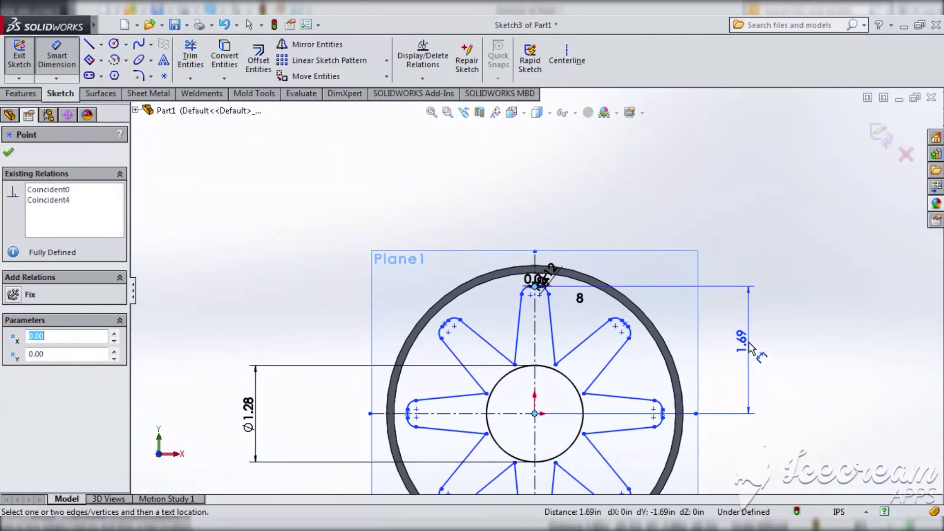
left_click(749, 347)
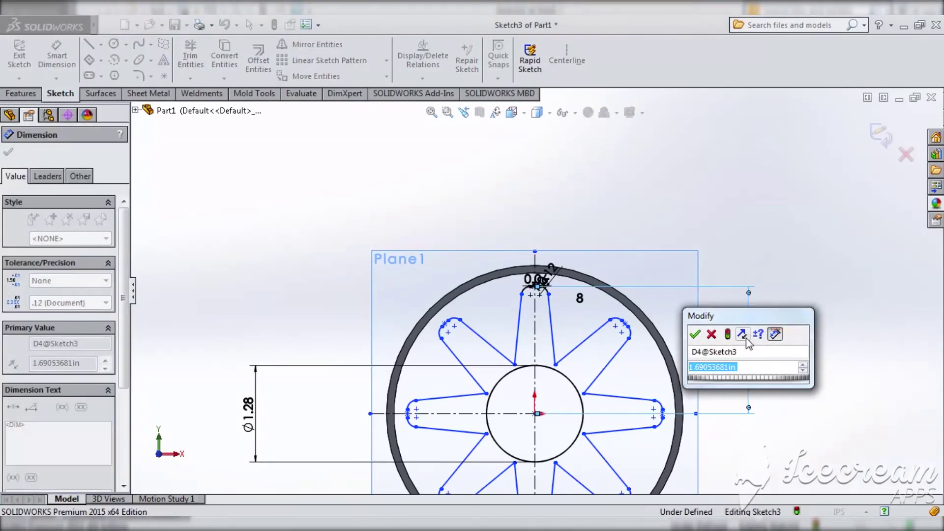
type("44.97m")
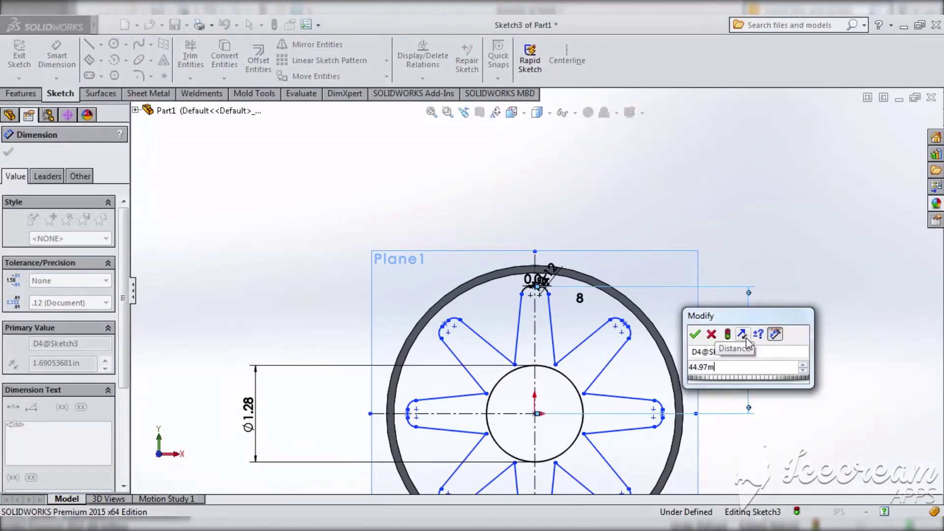
type("m")
key("Return")
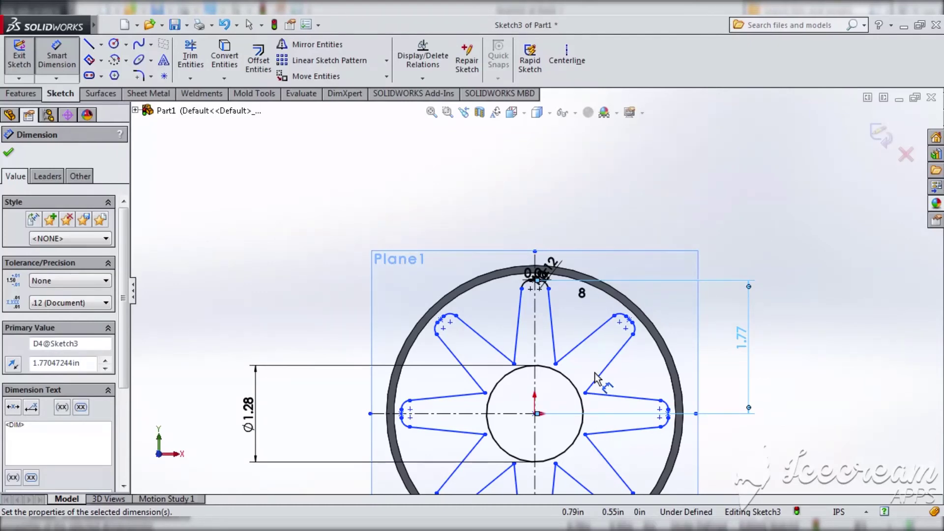
Step: Dimension the distance from the horizontal centerline to the lower end of the top blade's right fillet arc and set it to 42.25 mm
left_click(549, 289)
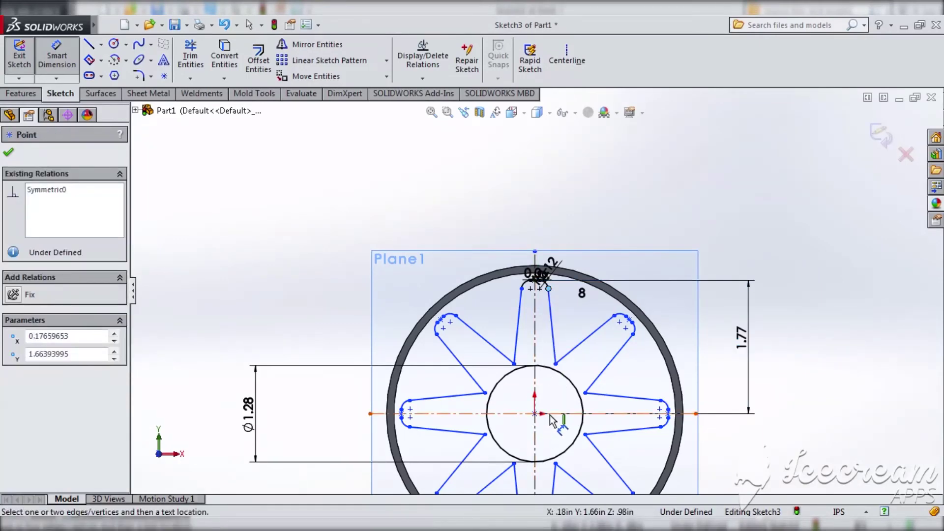
left_click(550, 415)
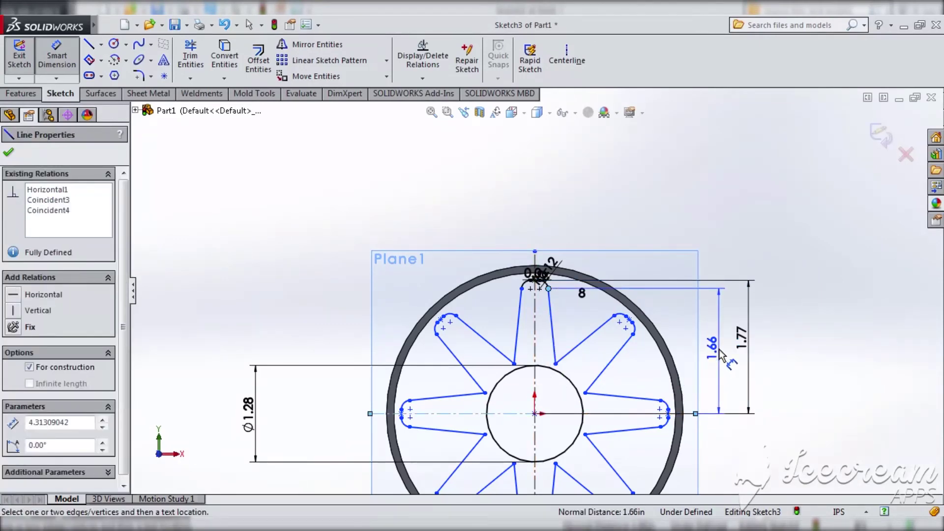
left_click(721, 355)
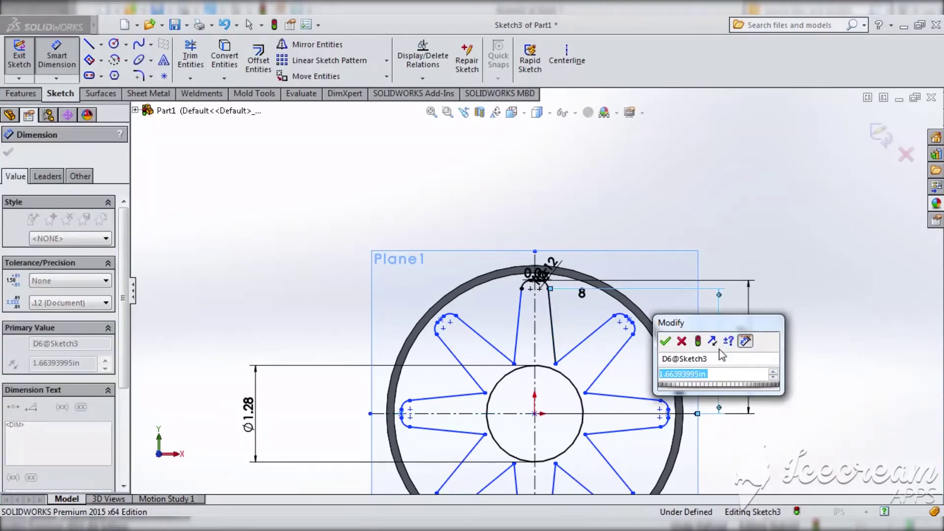
type("42.25mm")
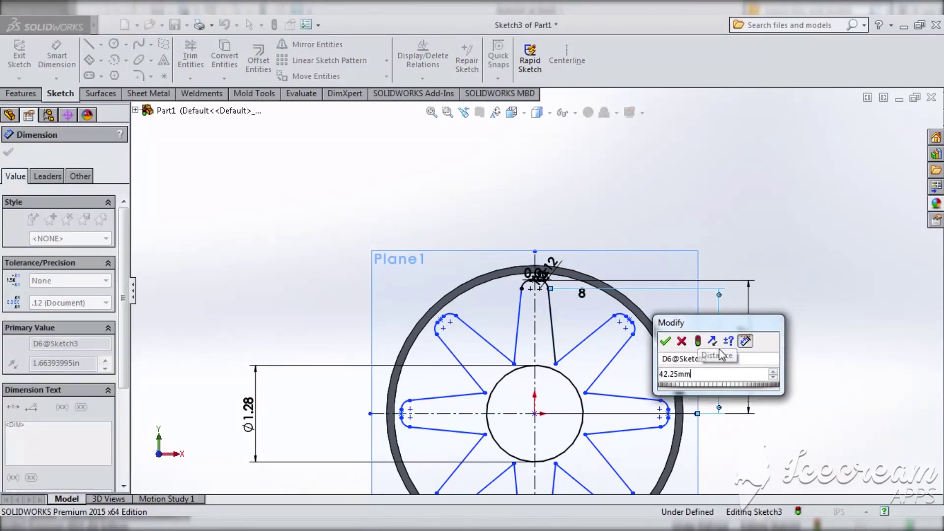
key("Return")
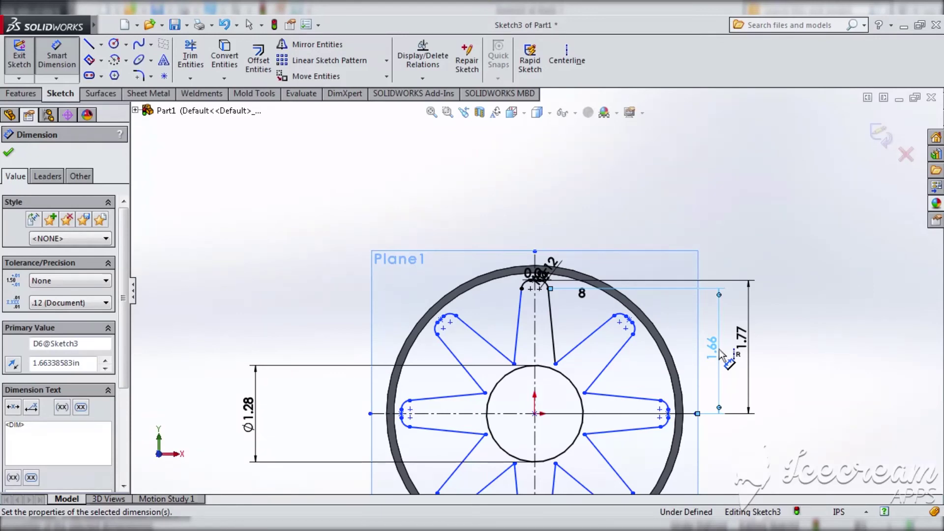
Step: Dimension the distance from the horizontal centerline to the top blade's right root corner and set it to 16.65 mm
left_click(557, 365)
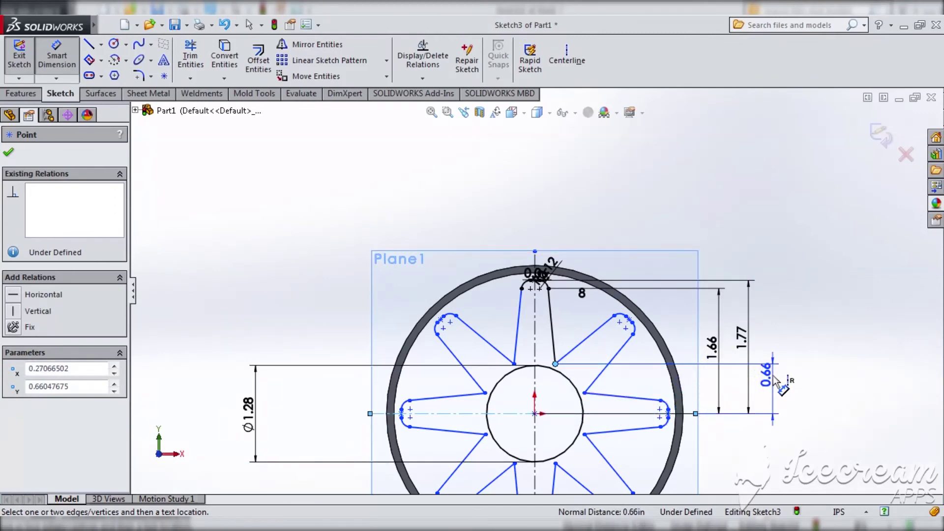
left_click(710, 380)
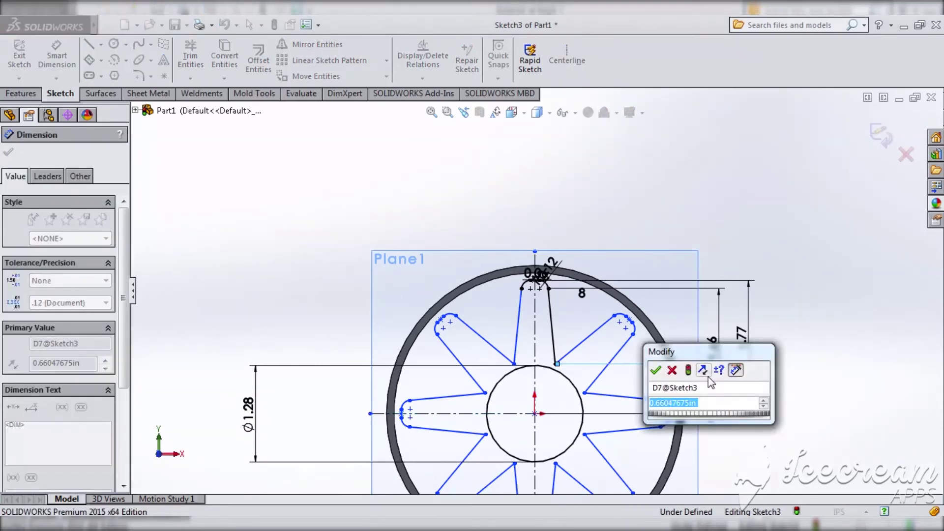
type("16.65mm")
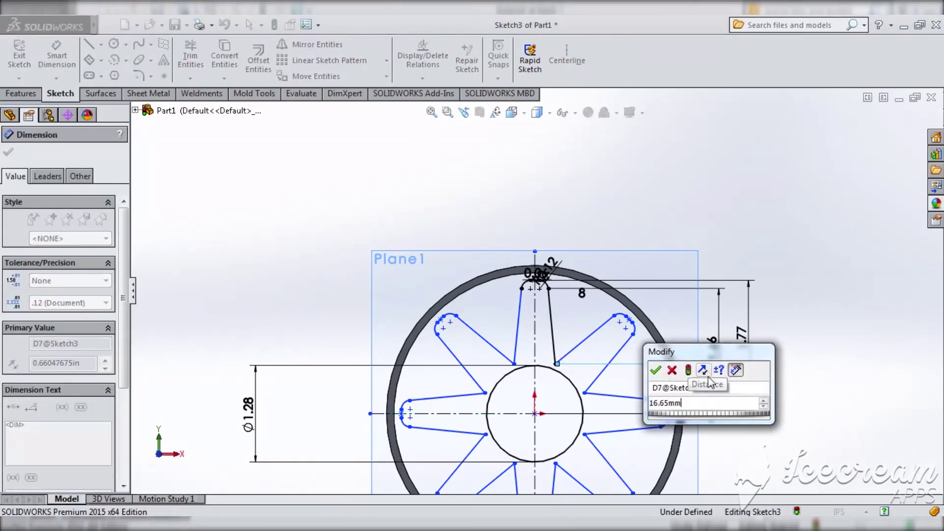
key("Return")
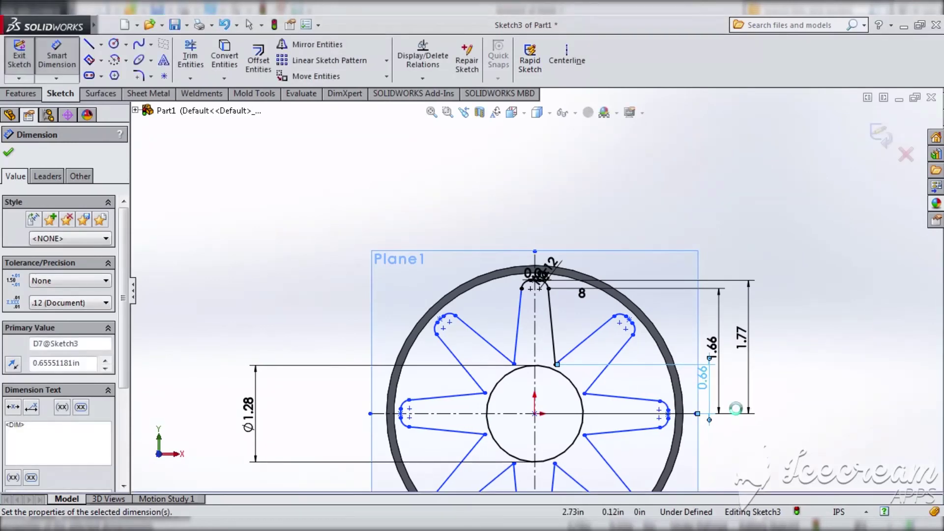
Step: Set the diameter of the fan's central hub circle to 35 mm
double_click(247, 417)
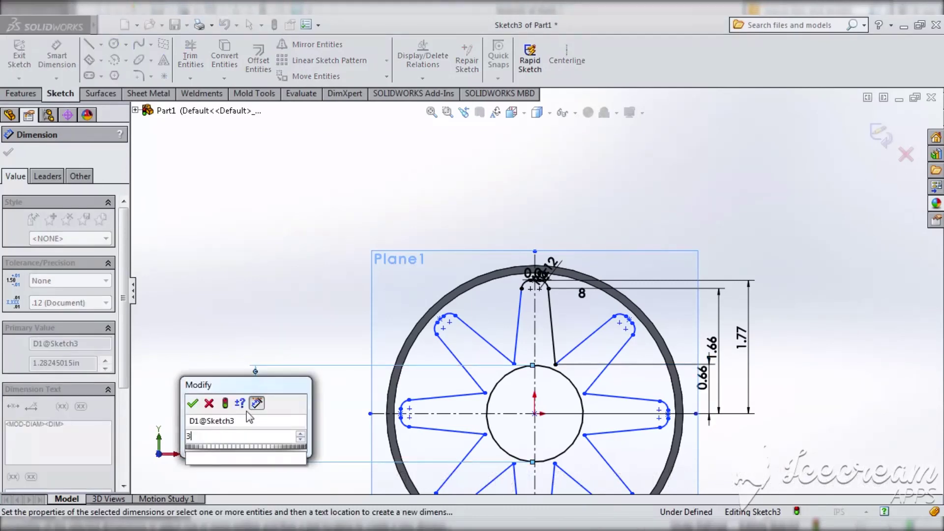
type("35mm")
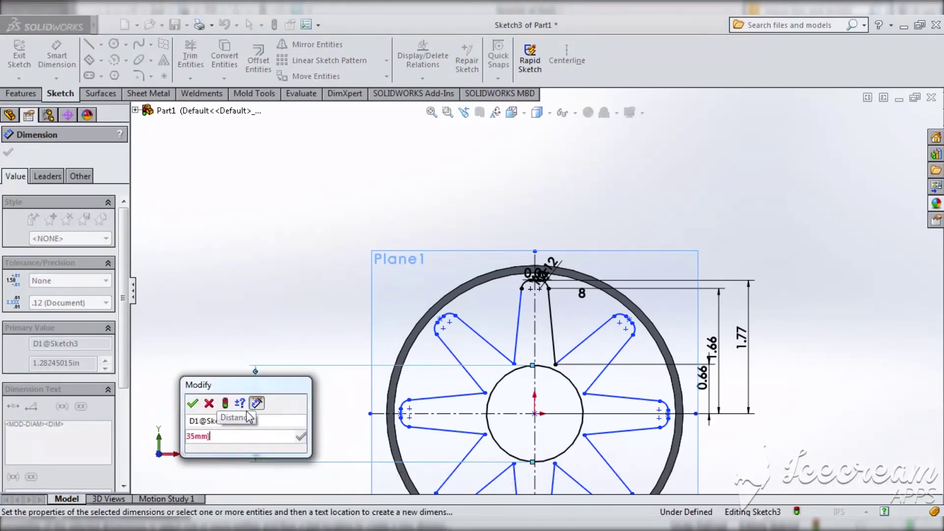
key("Return")
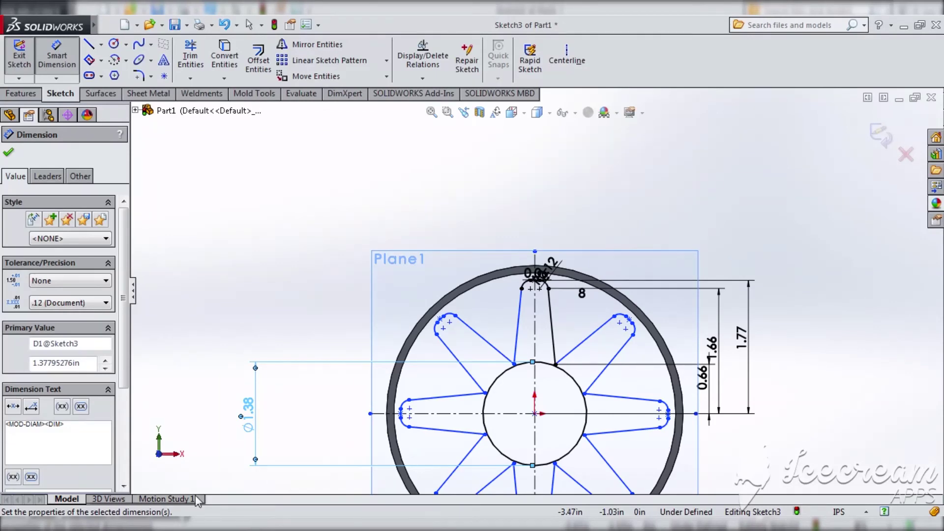
Step: Extrude the fan sketch as a blind boss 5 mm deep in the reversed direction, with its result merged
left_click(22, 93)
left_click(26, 58)
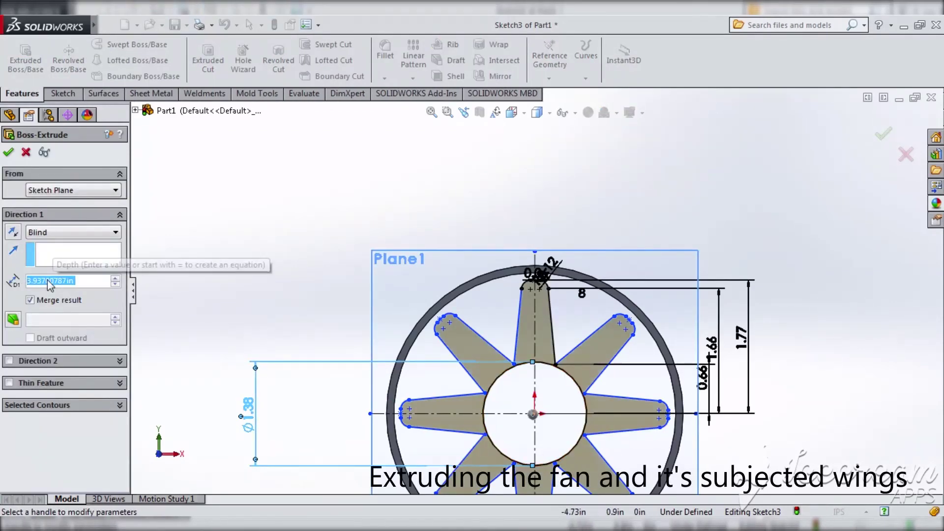
left_click(14, 234)
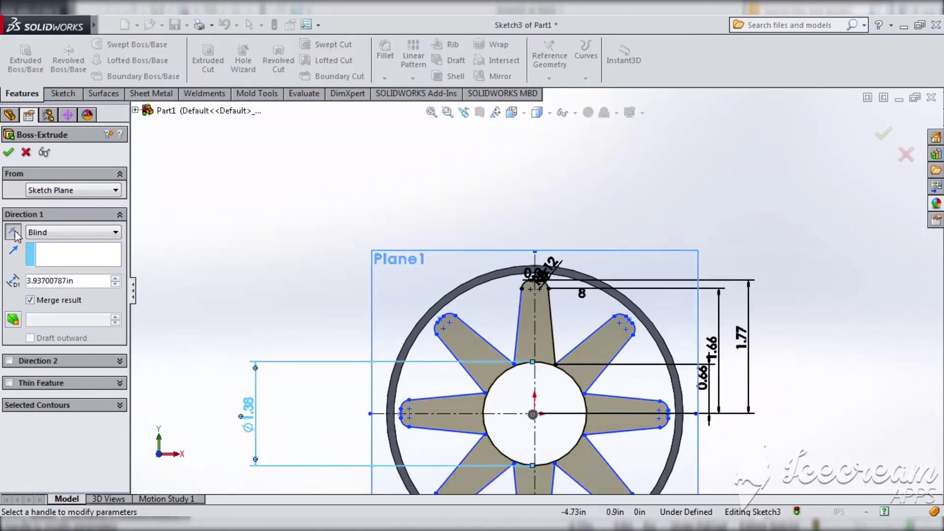
scroll(482, 373, "down", 3)
scroll(482, 373, "up", 2)
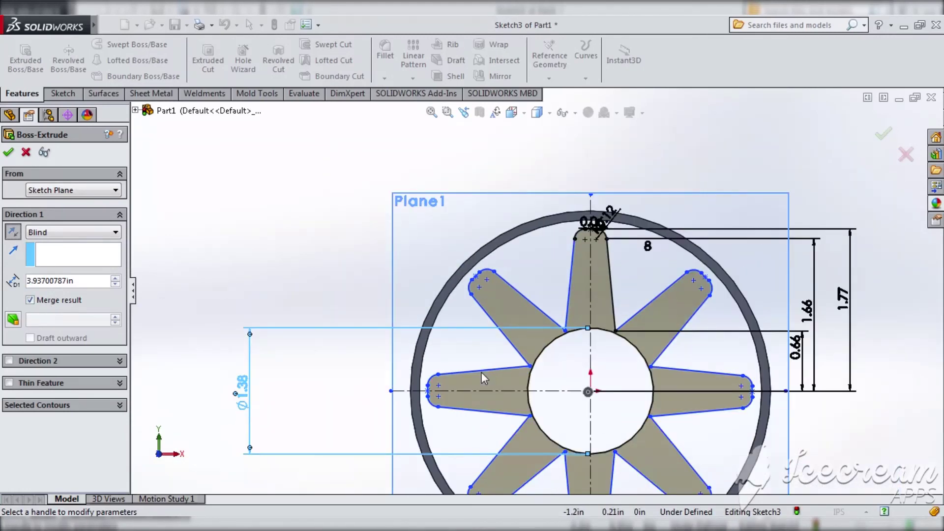
mouse_move(708, 150)
middle_mouse_down()
mouse_move(759, 154)
mouse_move(718, 162)
mouse_move(749, 166)
middle_mouse_up()
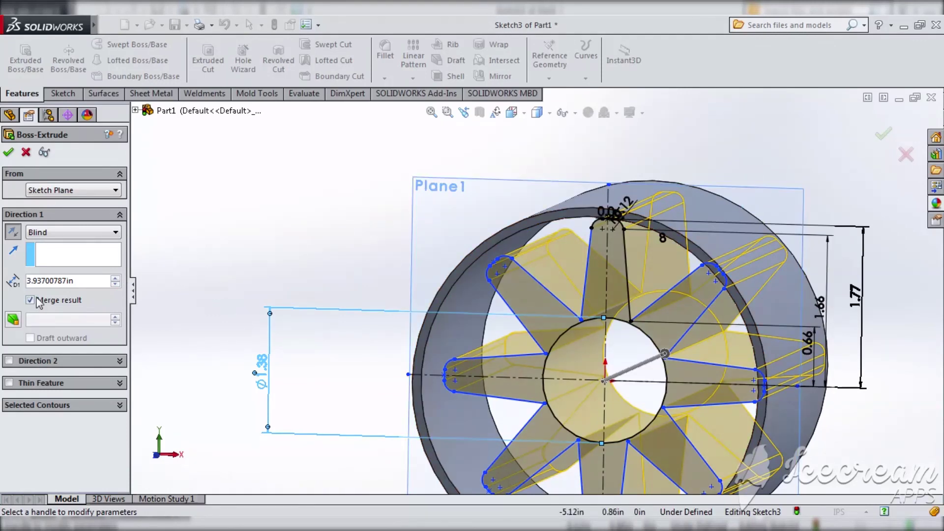
double_click(73, 278)
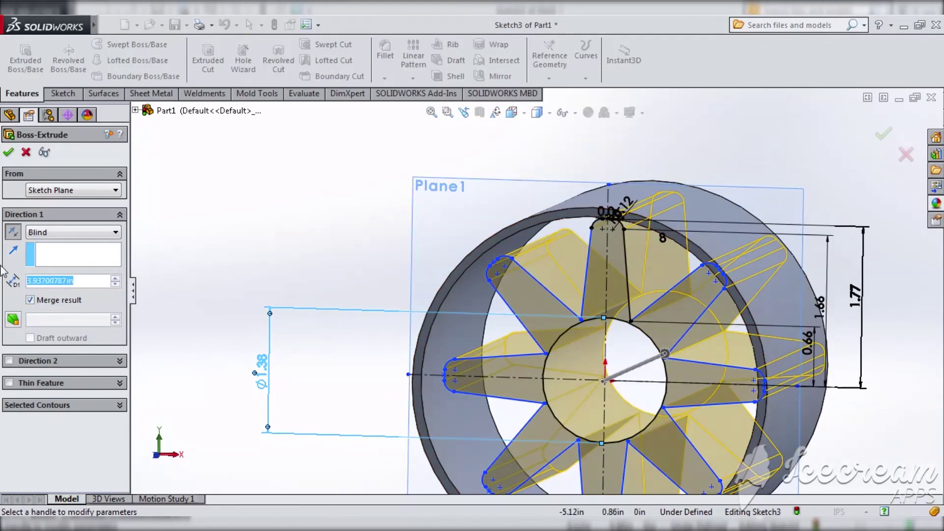
type("5")
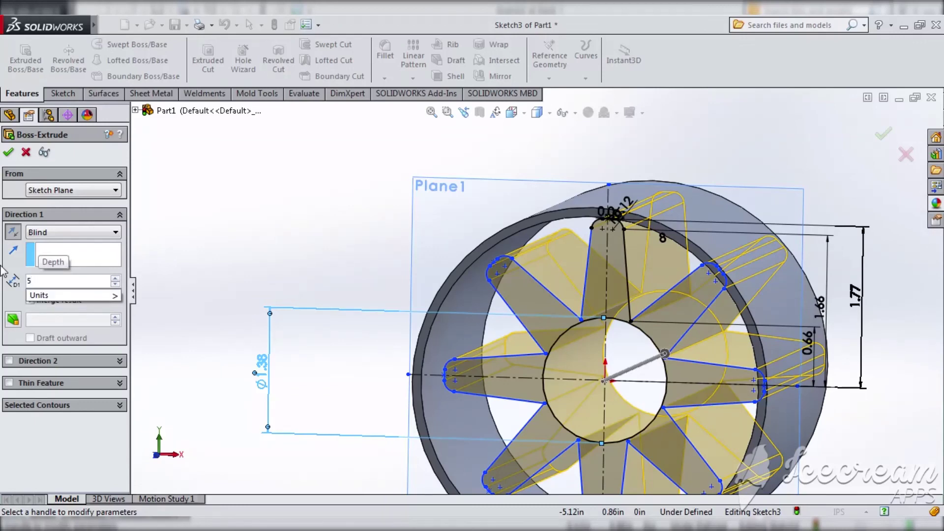
type("mm")
key("Return")
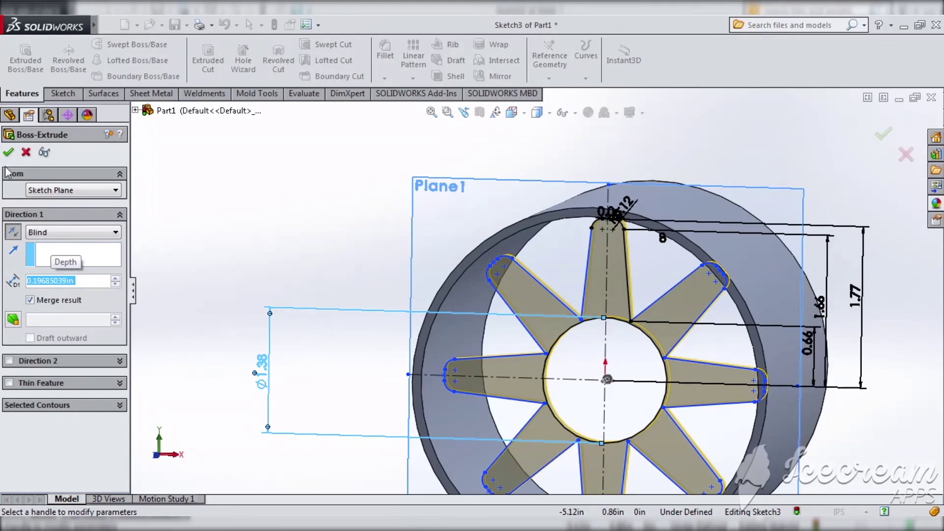
left_click(9, 153)
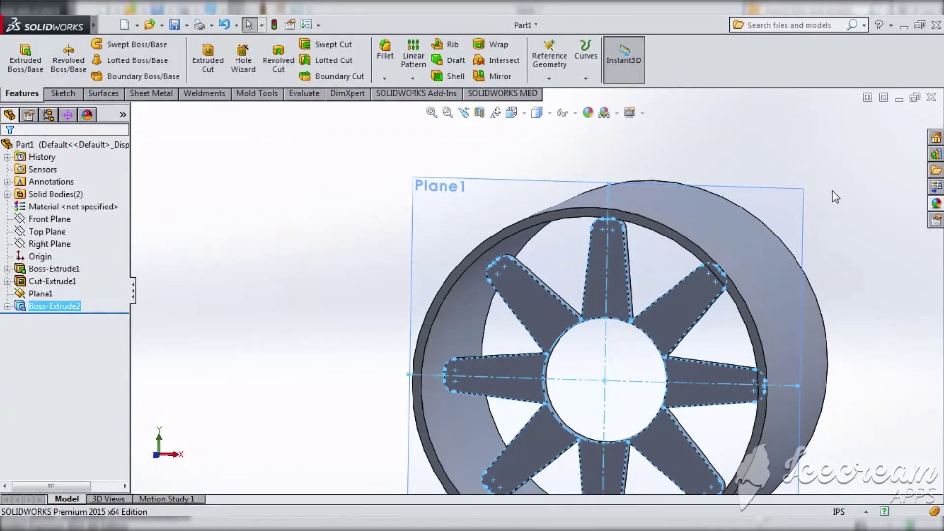
mouse_move(910, 202)
middle_mouse_down()
mouse_move(866, 225)
mouse_move(772, 215)
mouse_move(860, 182)
mouse_move(921, 180)
mouse_move(914, 190)
middle_mouse_up()
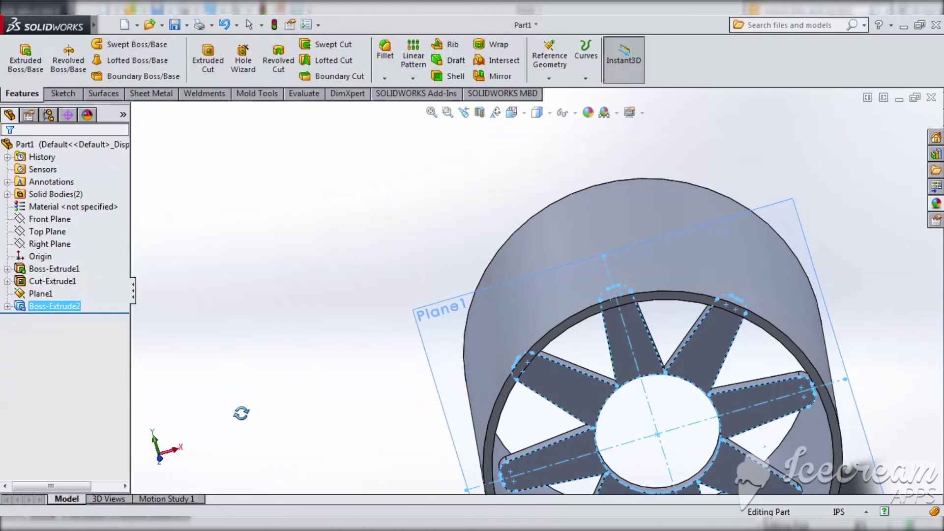
middle_click_drag(192, 360, 270, 332)
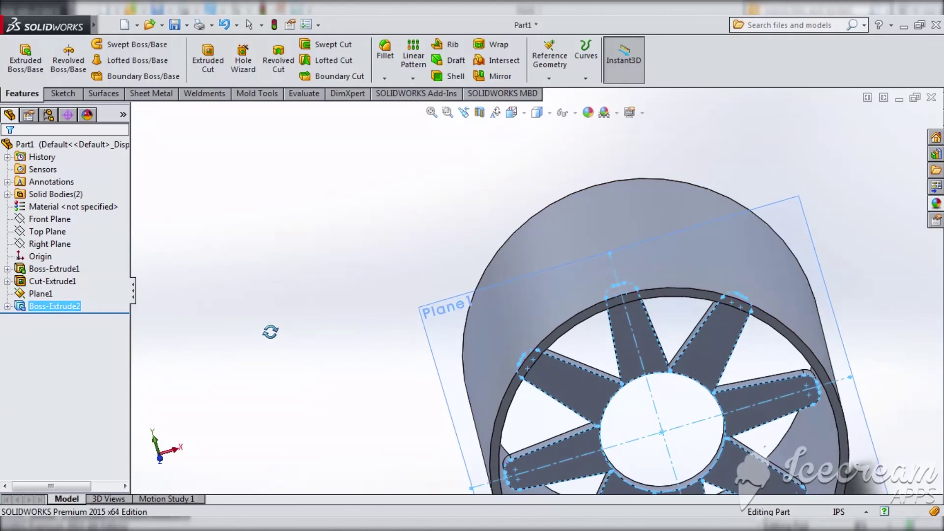
left_click(331, 342)
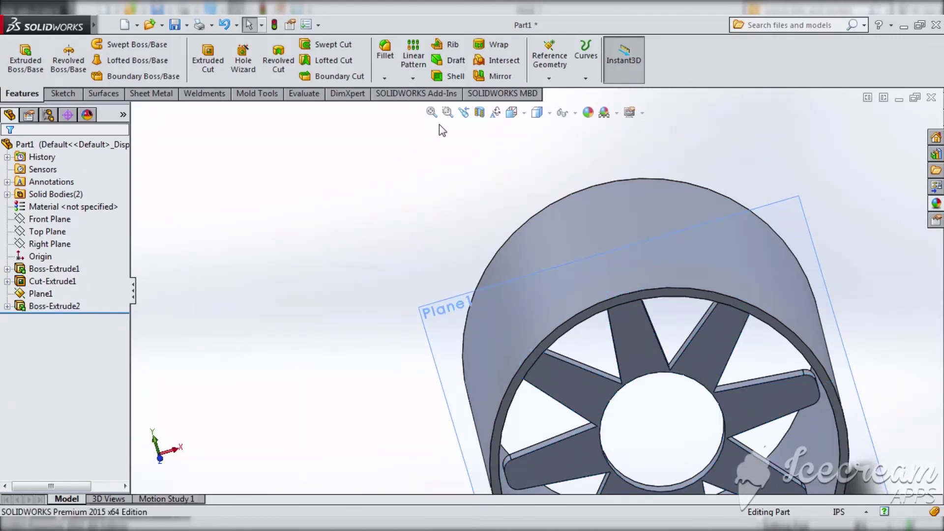
left_click(432, 113)
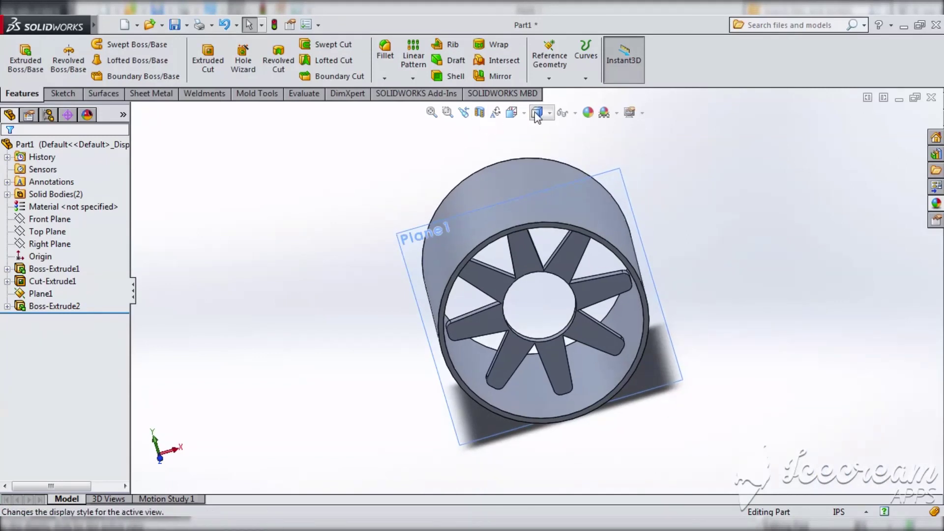